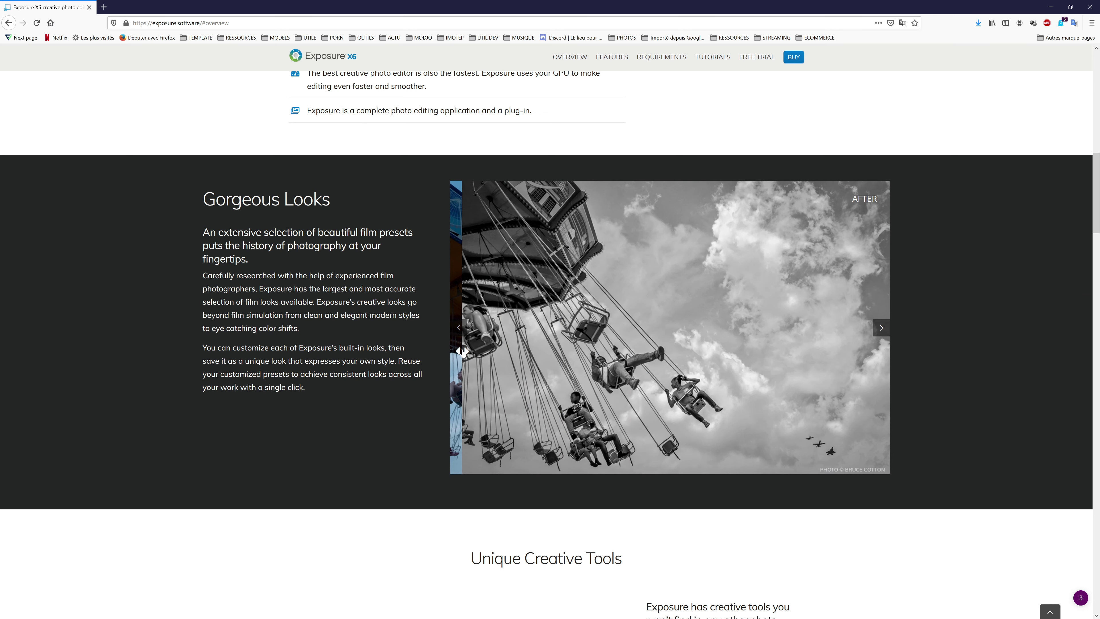
Step: Look over the creative tools and workflow sections of the Exposure X6 overview page
scroll(400, 357, down, 6)
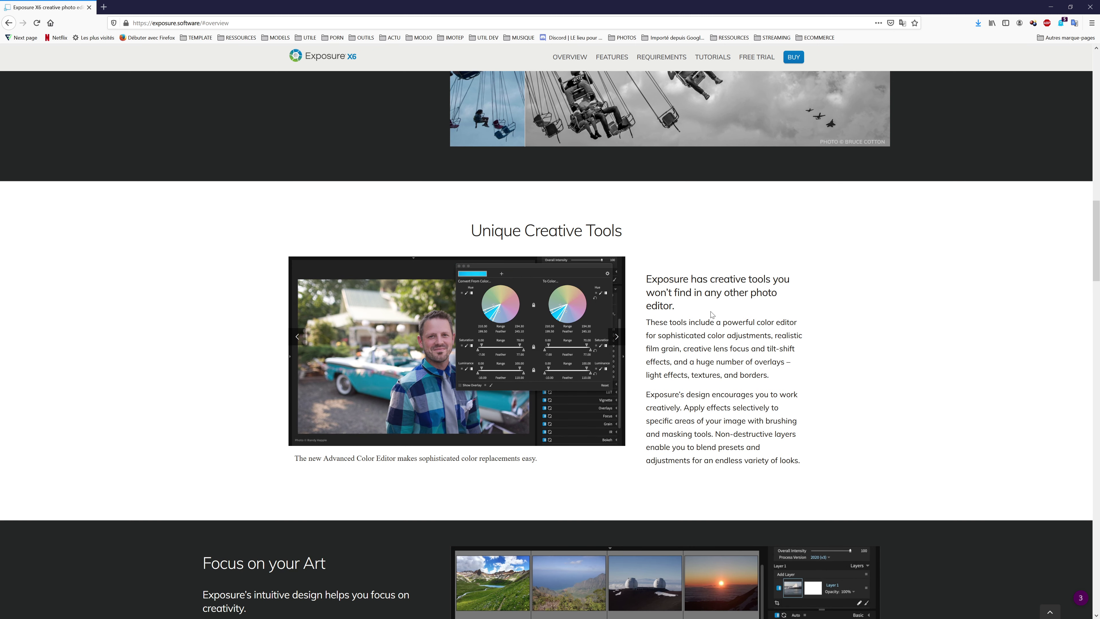
scroll(775, 296, down, 2)
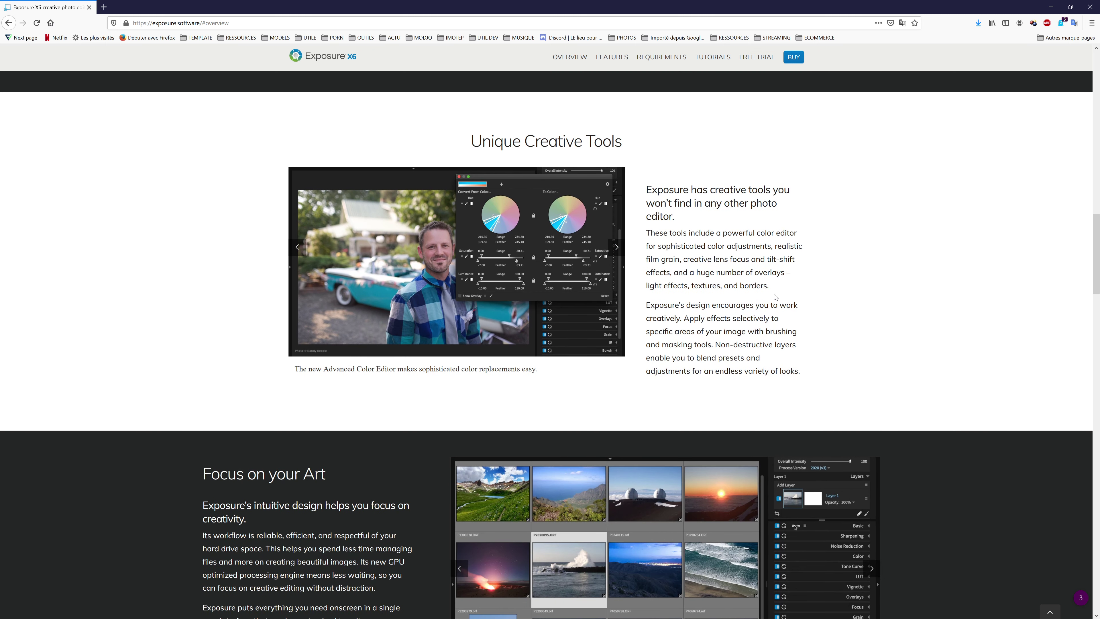
scroll(736, 288, down, 4)
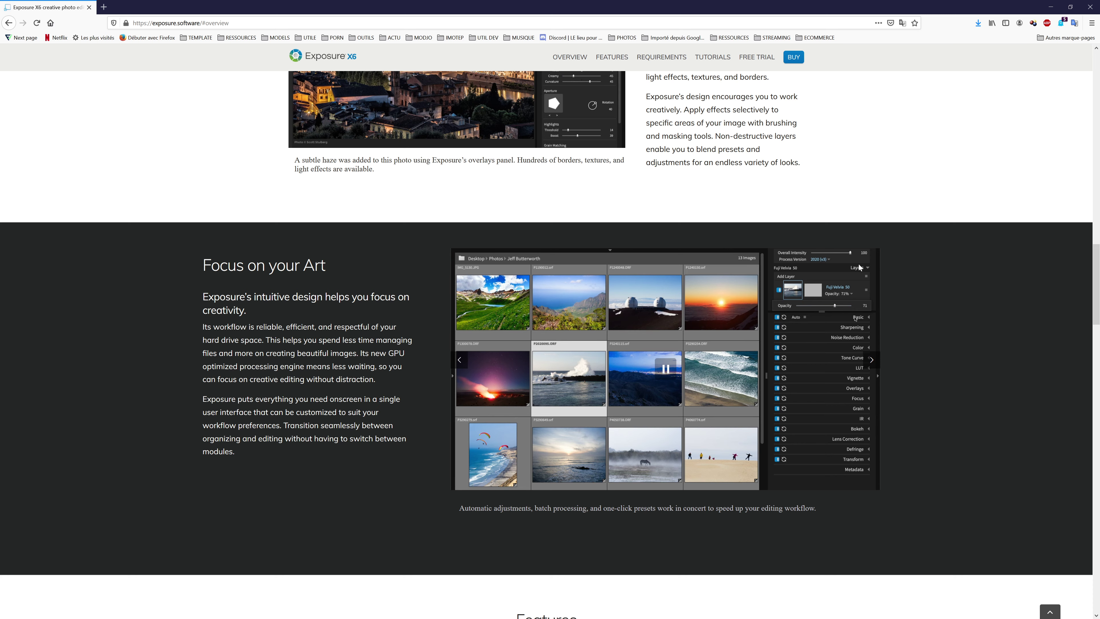
Step: Open the Exposure X6 free trial page and highlight the number of days in the trial offer
scroll(912, 264, up, 10)
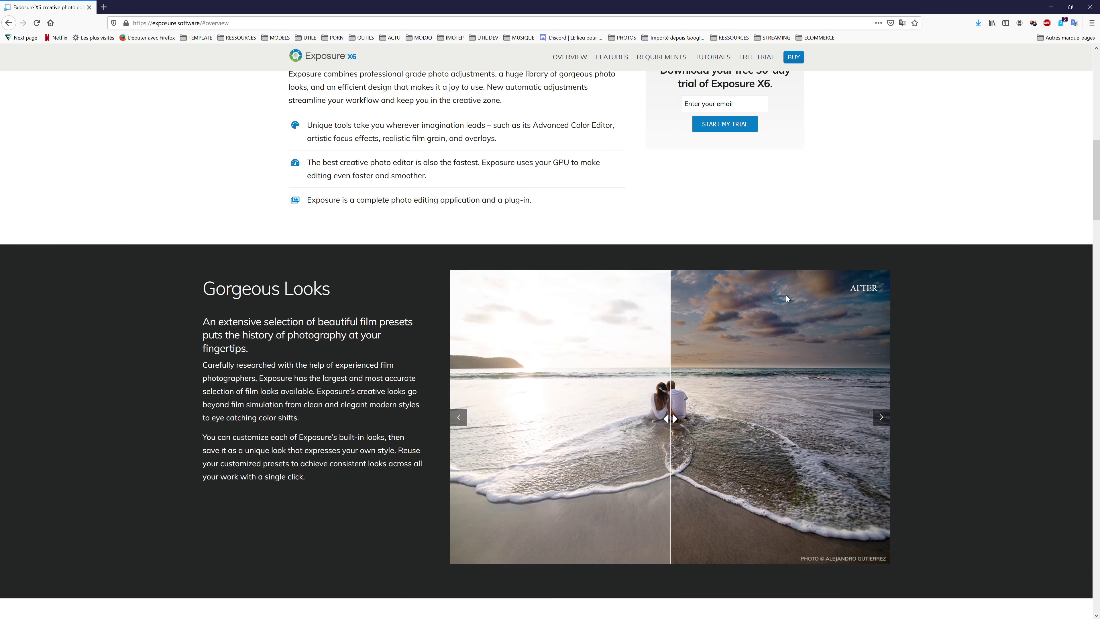
scroll(786, 295, up, 15)
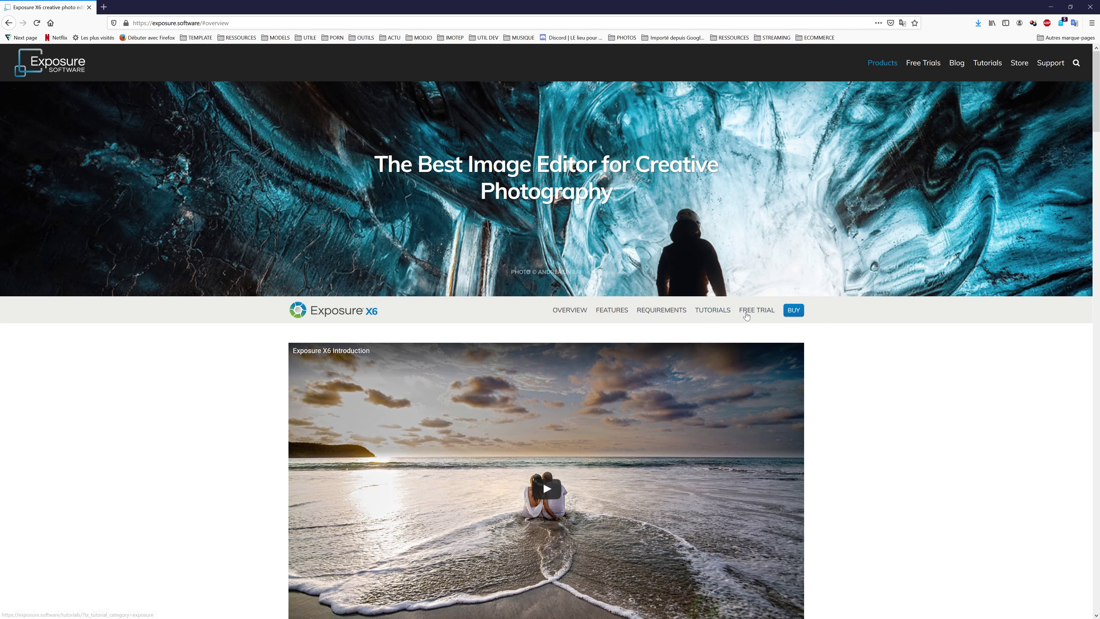
click(745, 313)
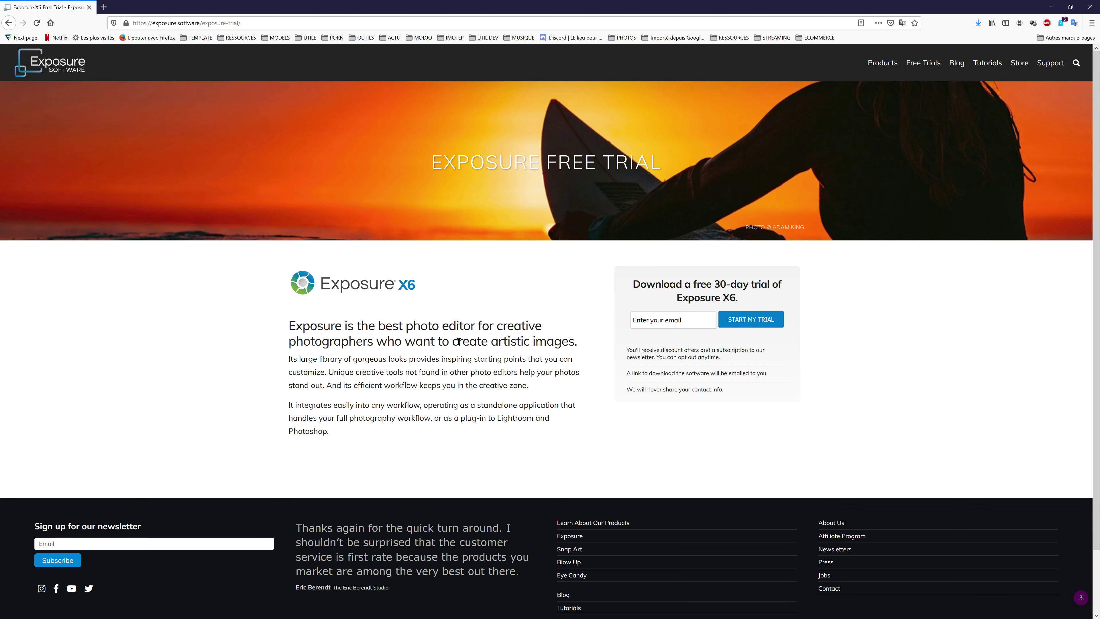
drag(726, 281, 711, 279)
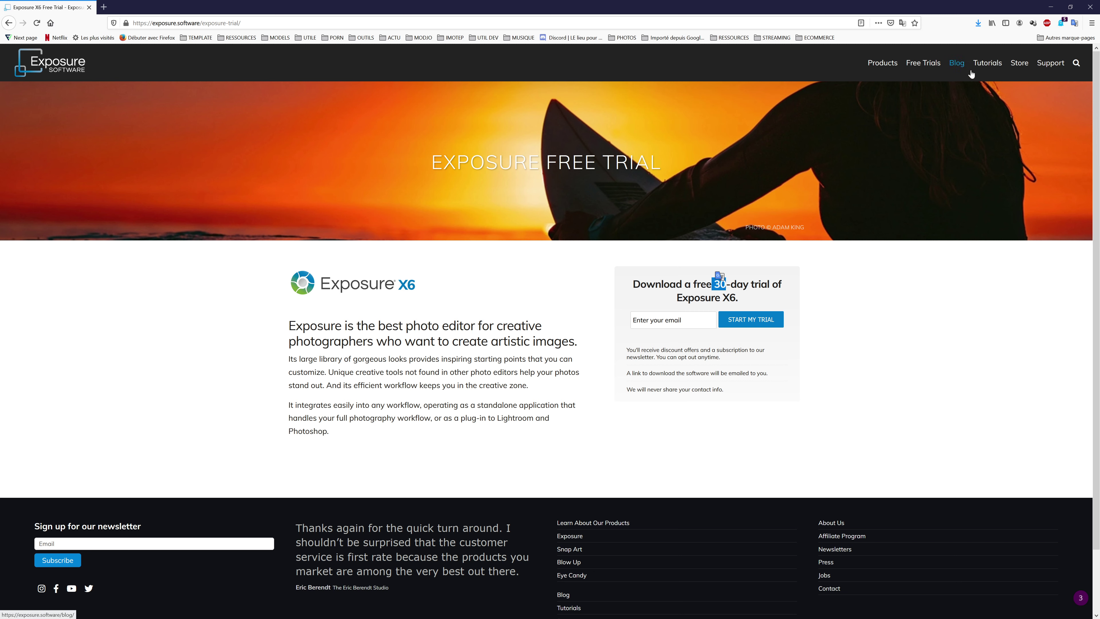
Step: Return to the Exposure product page and review its feature list, including the creative adjustments and photo editing sections
mouse_move(890, 70)
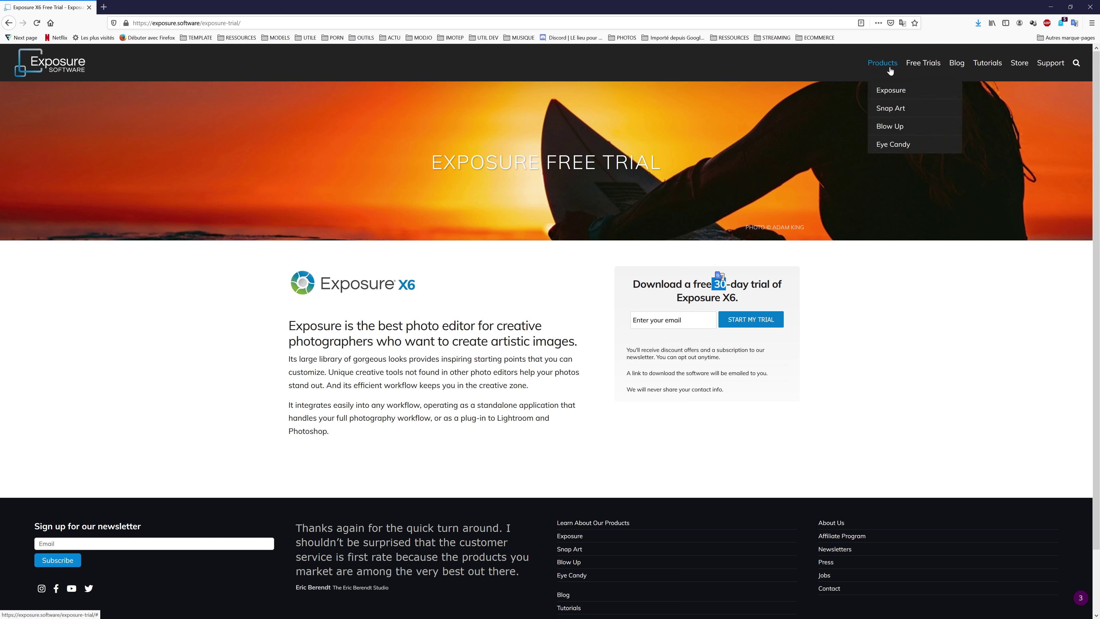
click(890, 90)
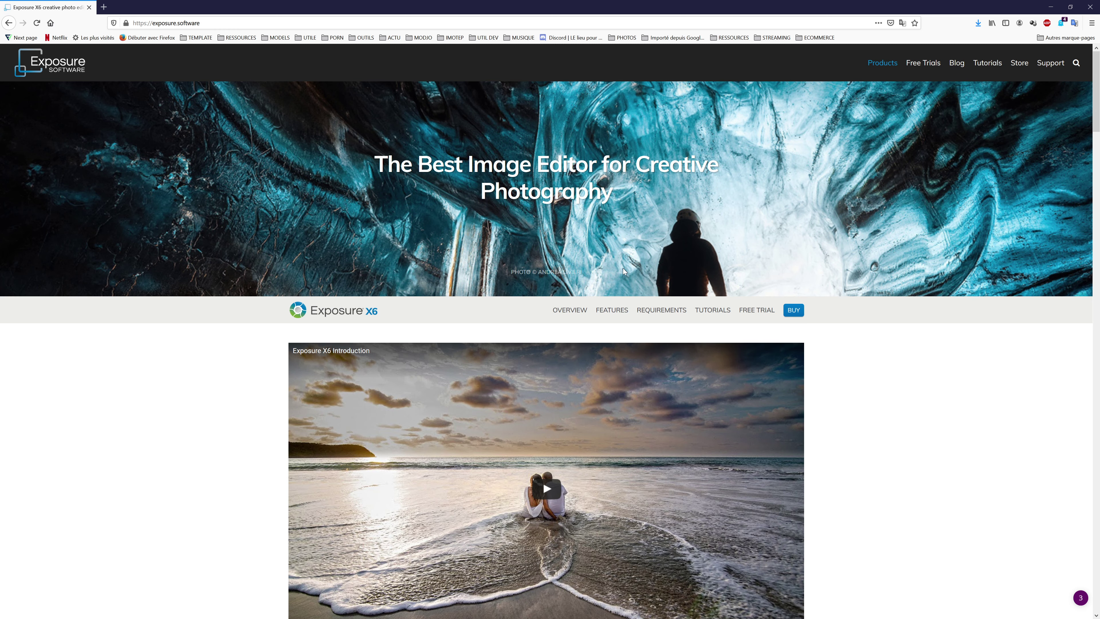
scroll(386, 258, down, 3)
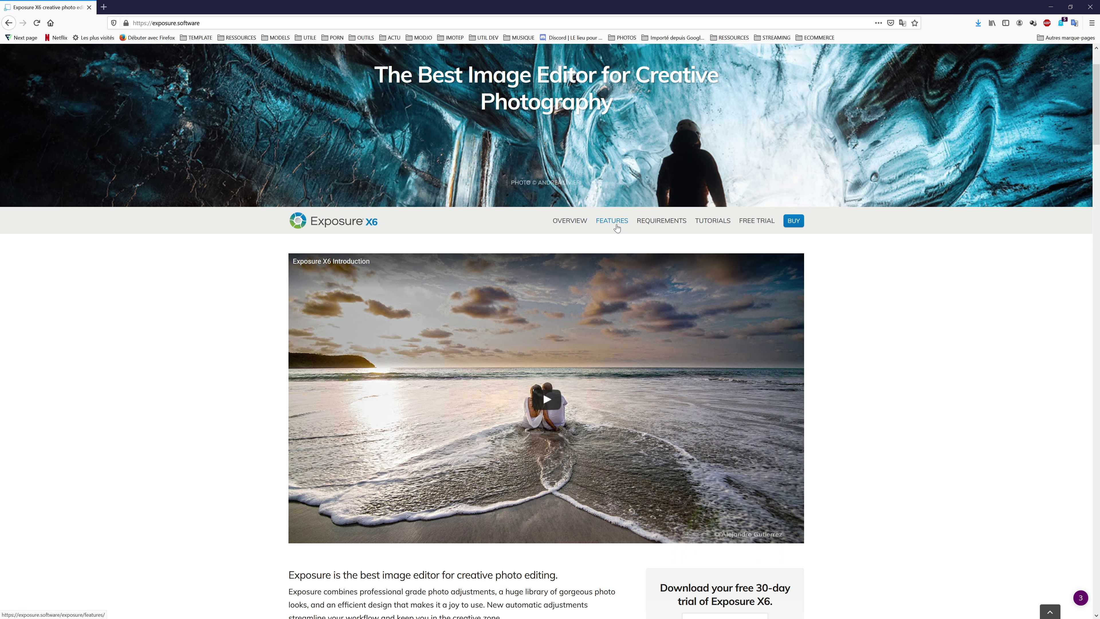
click(616, 221)
scroll(613, 228, down, 3)
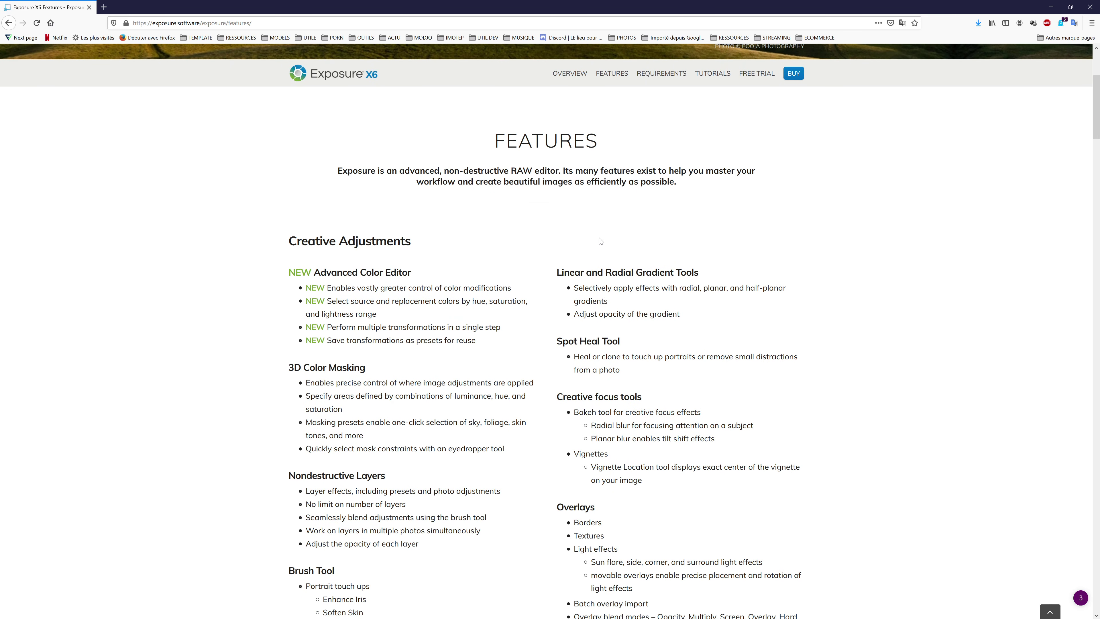
scroll(604, 250, down, 12)
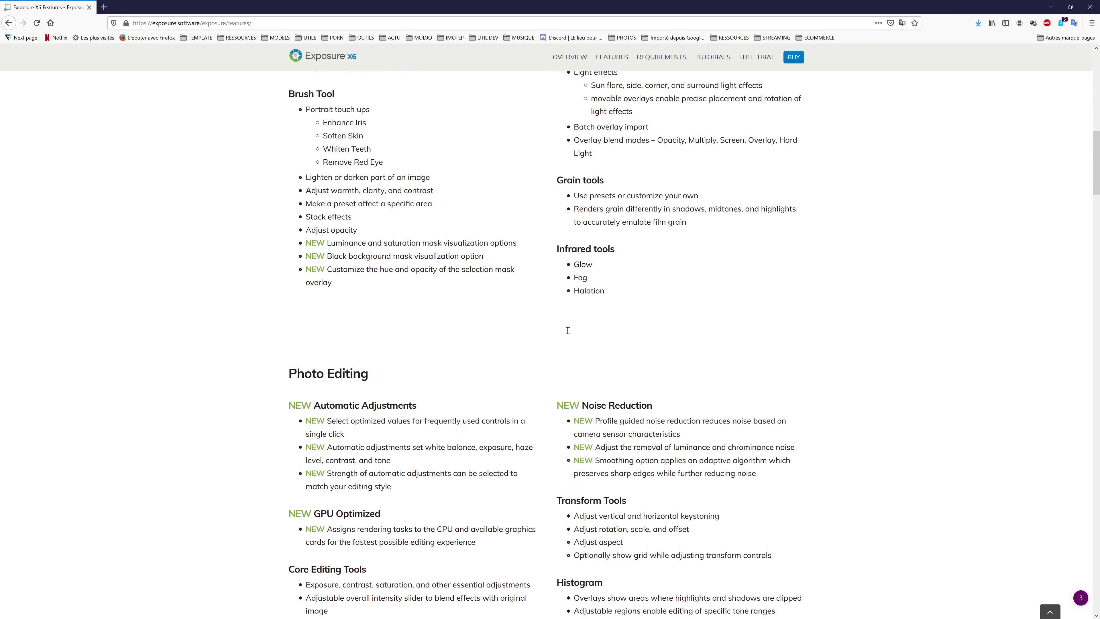
scroll(563, 330, down, 2)
scroll(561, 327, up, 16)
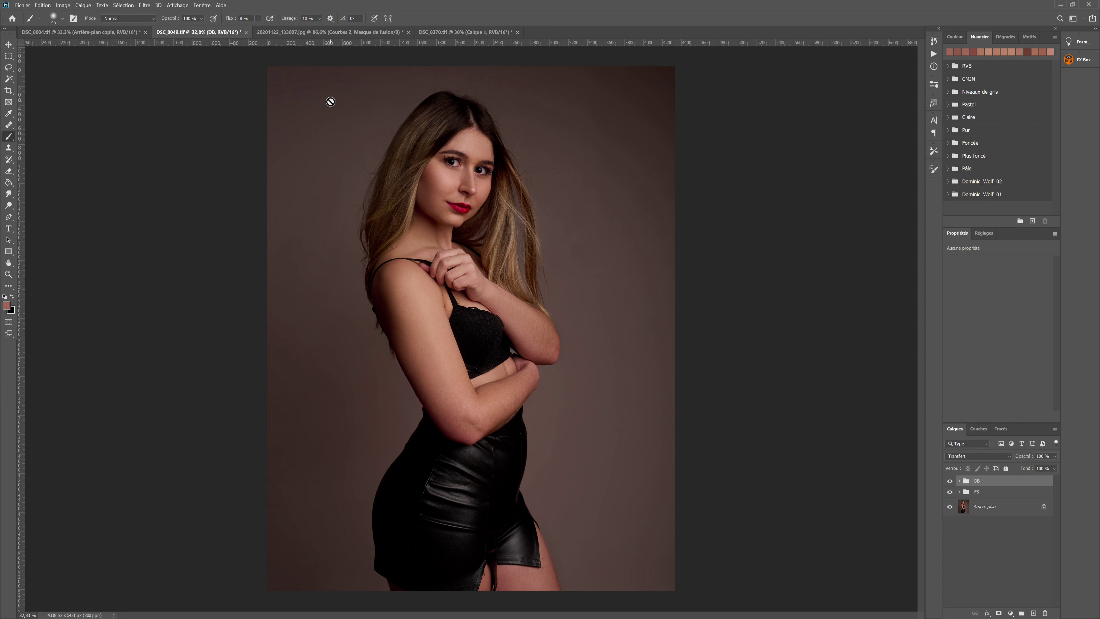
Step: Switch to Photoshop, merge the visible portrait into a new top layer and open that layer in the Exposure X6 filter
click(9, 44)
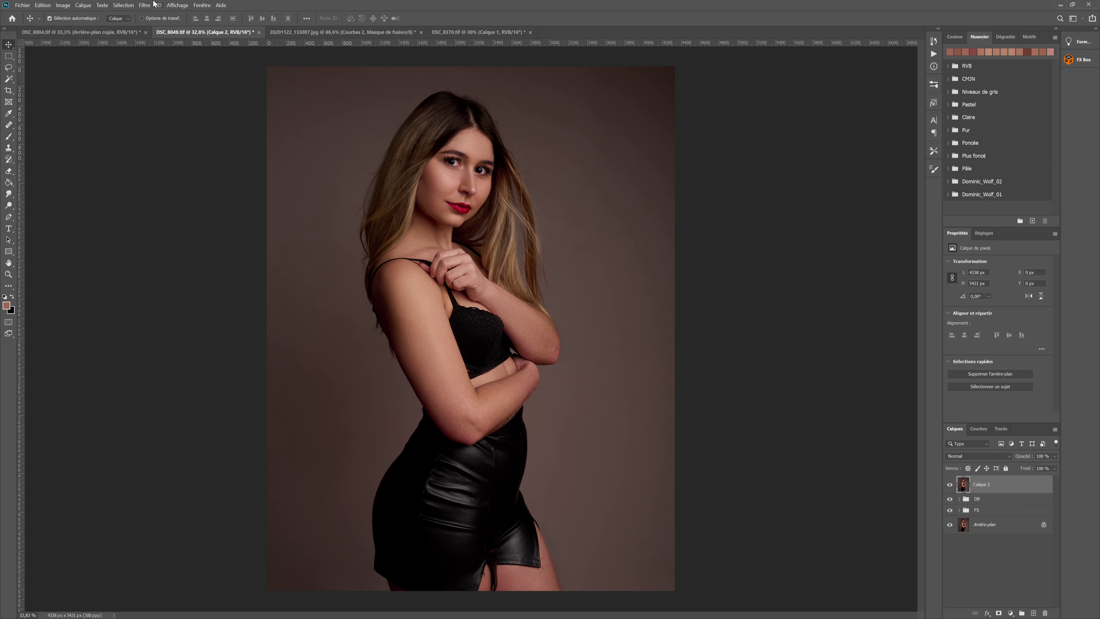
click(149, 9)
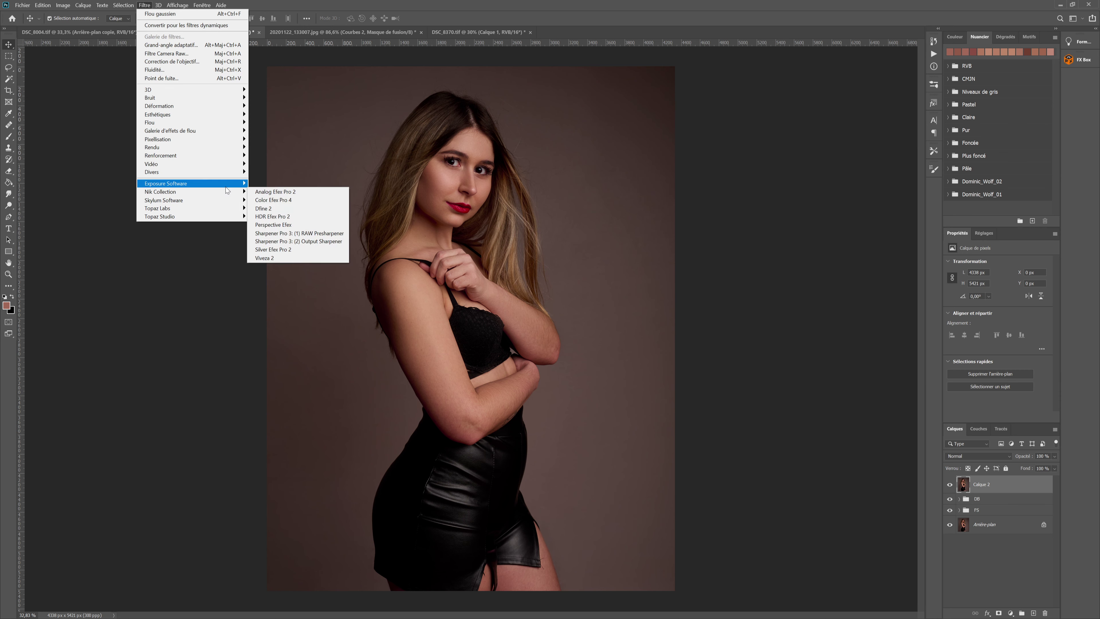
mouse_move(226, 185)
click(263, 184)
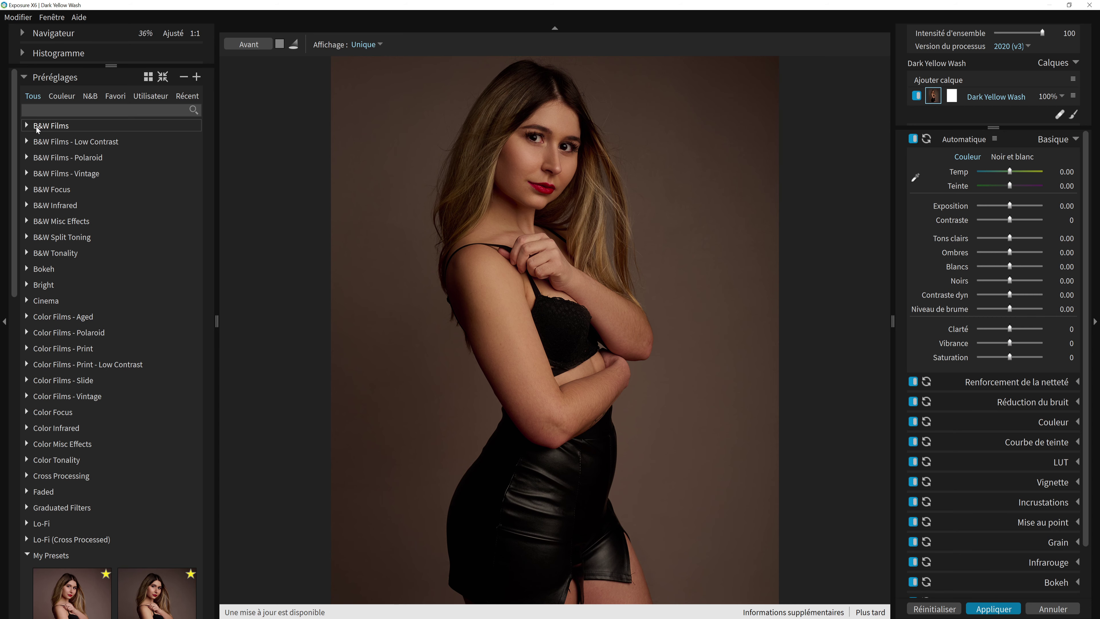
Step: Browse the B&W Films and Bokeh preset groups, previewing the aperture-shaped bokeh presets on the portrait
click(28, 125)
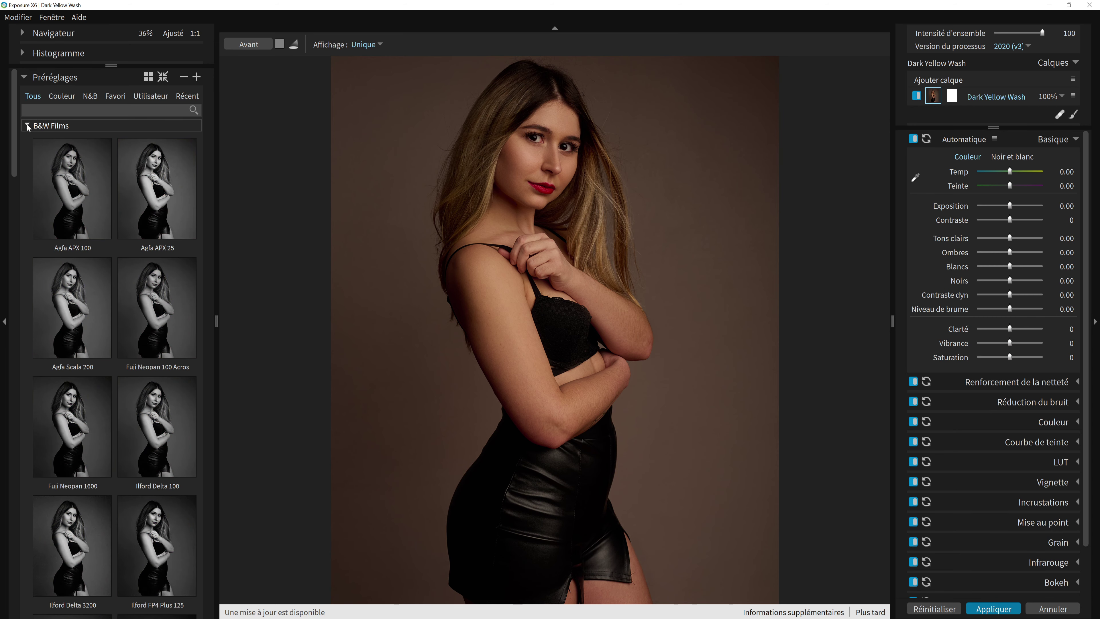
click(28, 126)
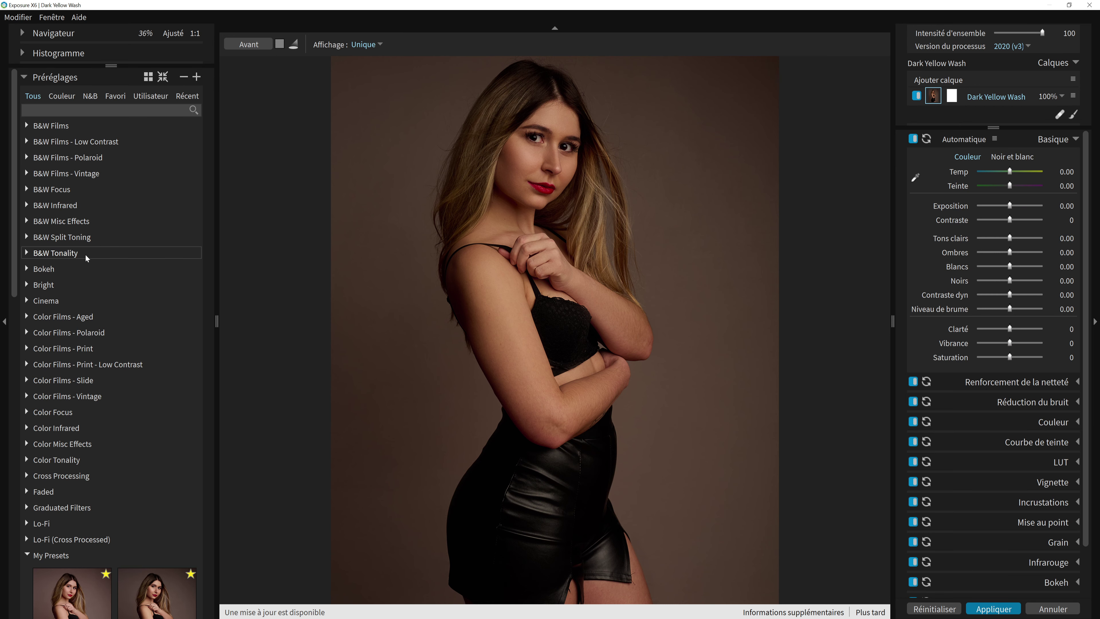
click(30, 268)
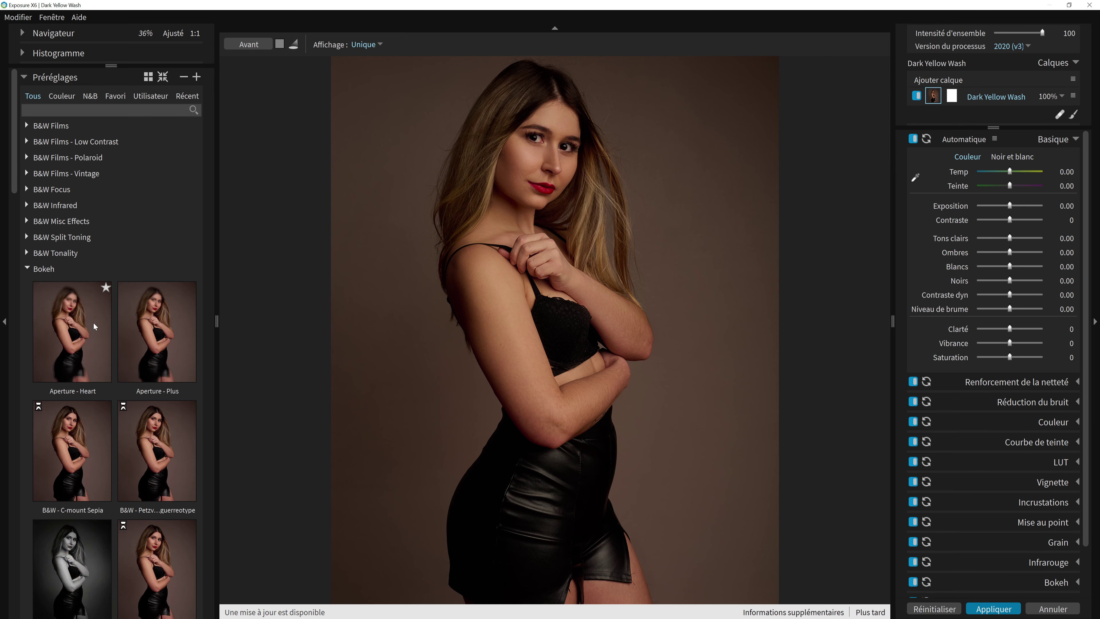
click(93, 323)
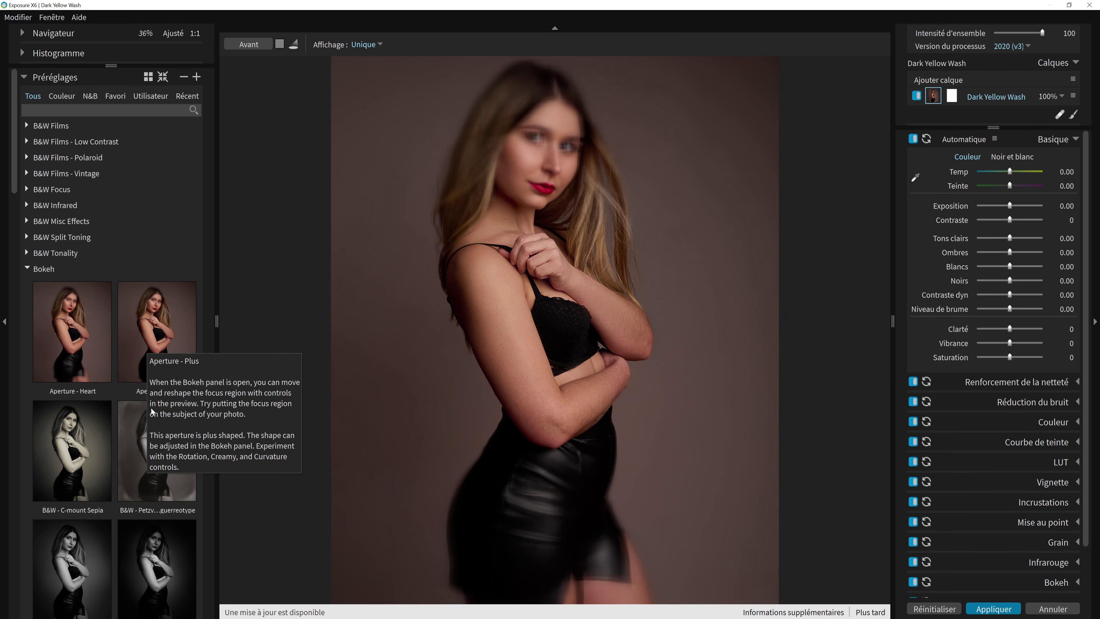
click(159, 423)
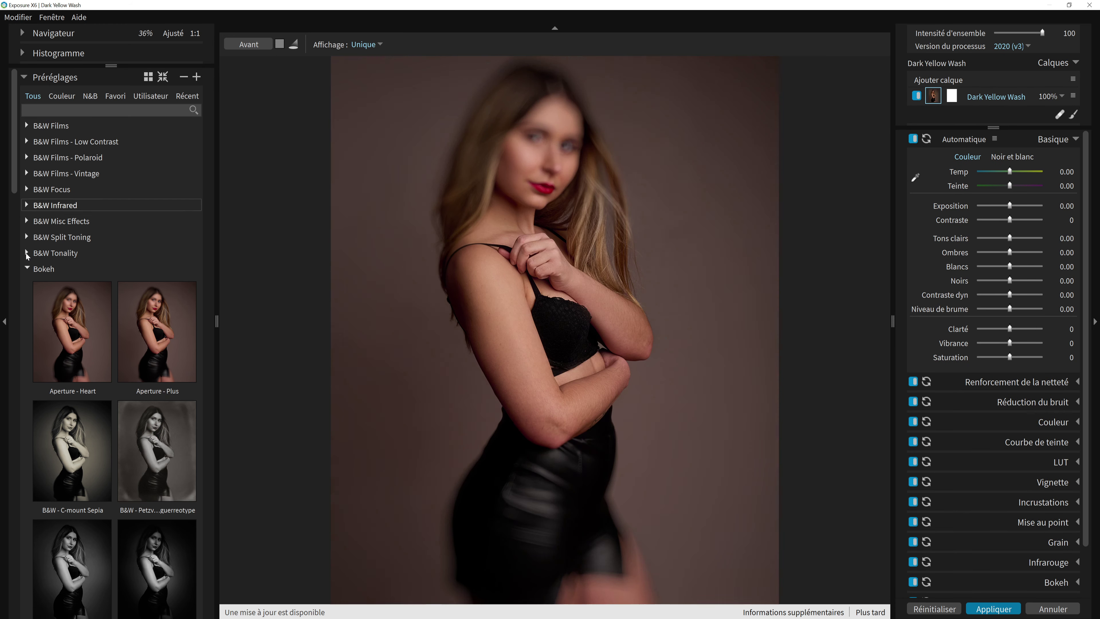
click(31, 268)
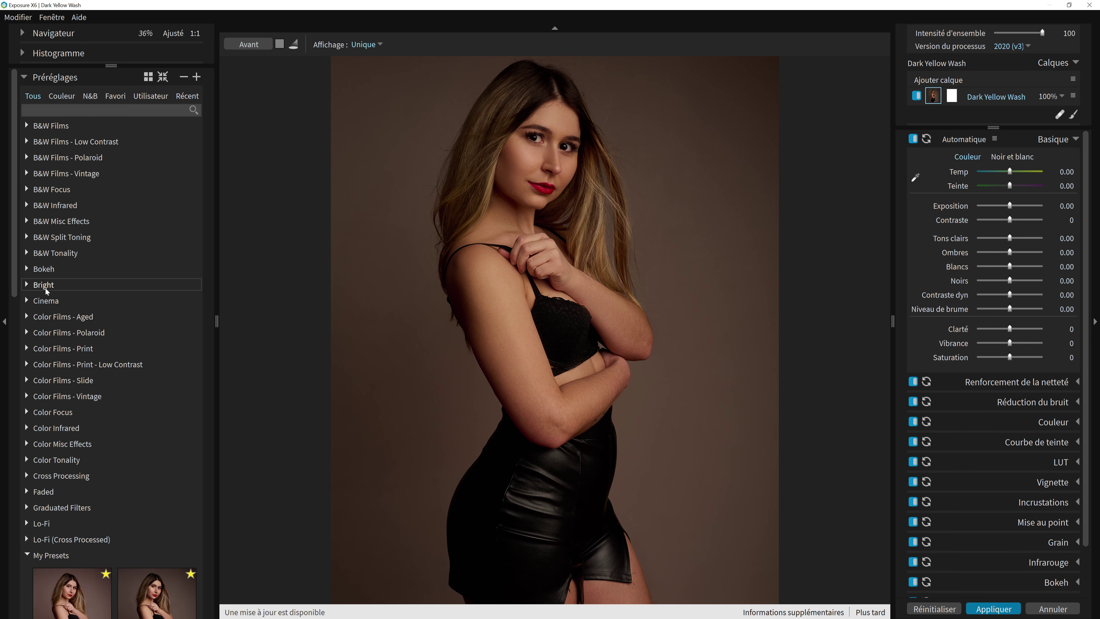
Step: Preview the Creamy Highlights and Gold presets from the Bright group on the portrait
click(31, 284)
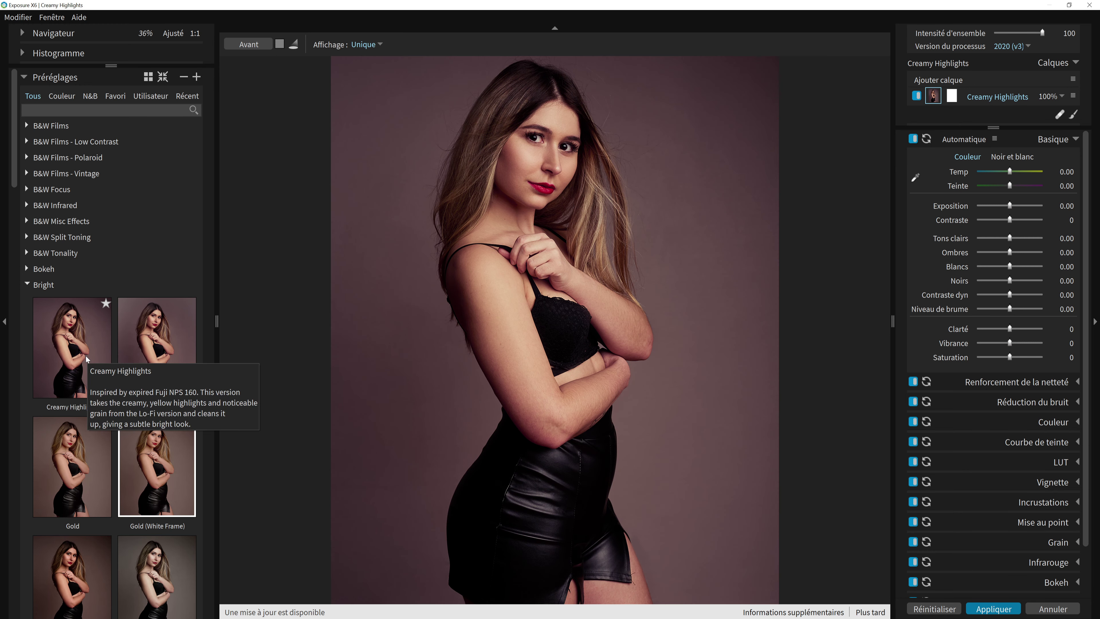
scroll(77, 390, down, 2)
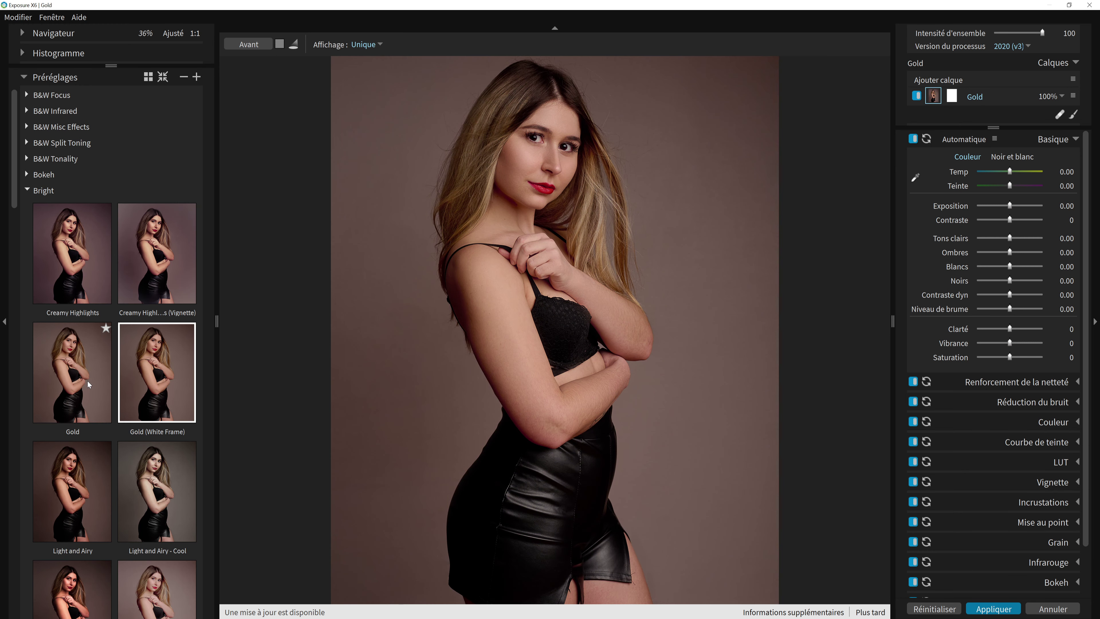
scroll(88, 380, down, 2)
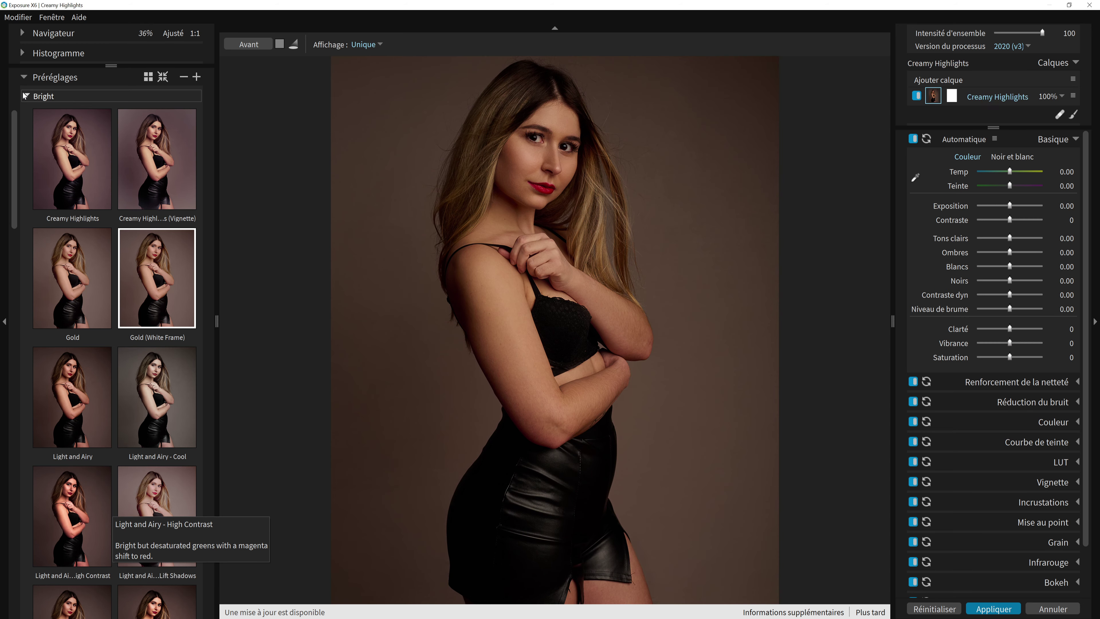
click(44, 95)
Step: Browse the preset groups and preview Autochrome - Border, Autochrome and Autochrome - Dust & Scratches from Color Films - Vintage
scroll(58, 163, down, 3)
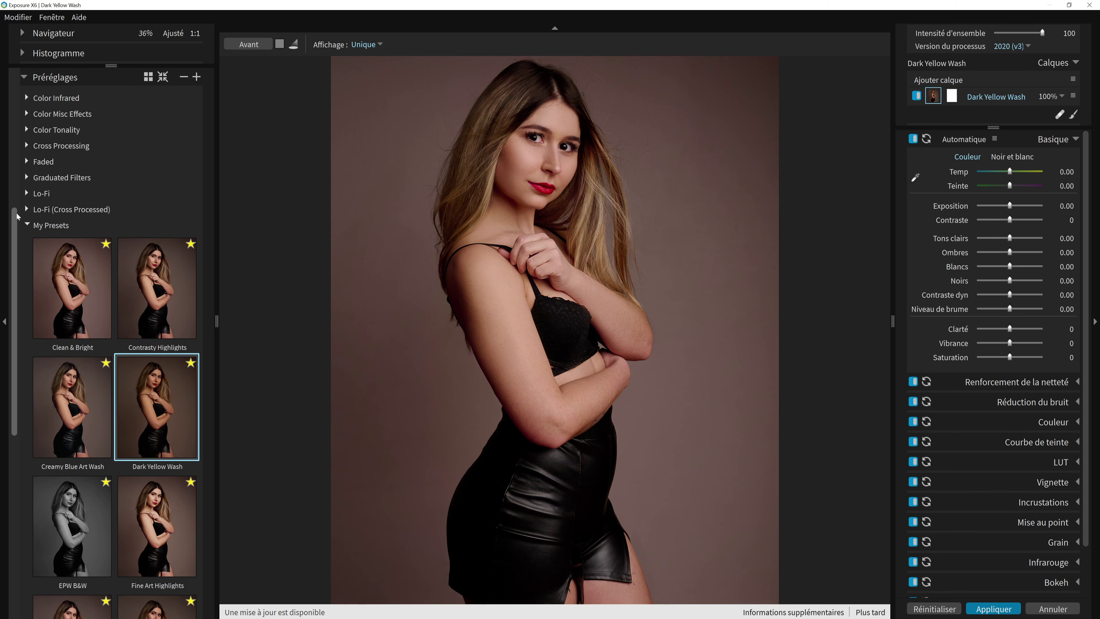
scroll(83, 234, up, 4)
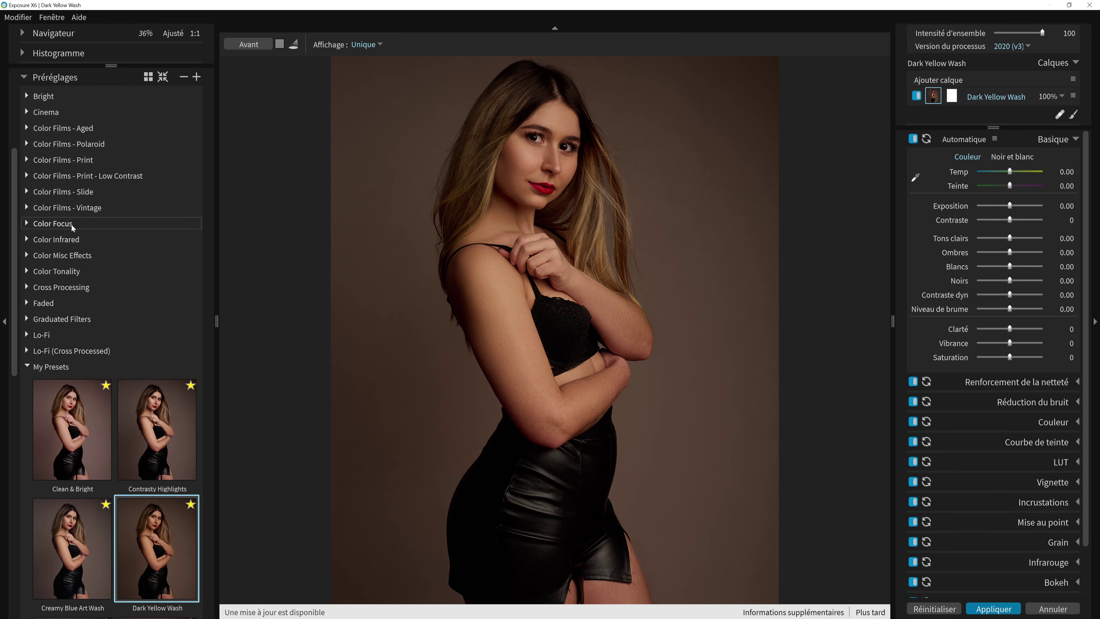
scroll(75, 299, up, 2)
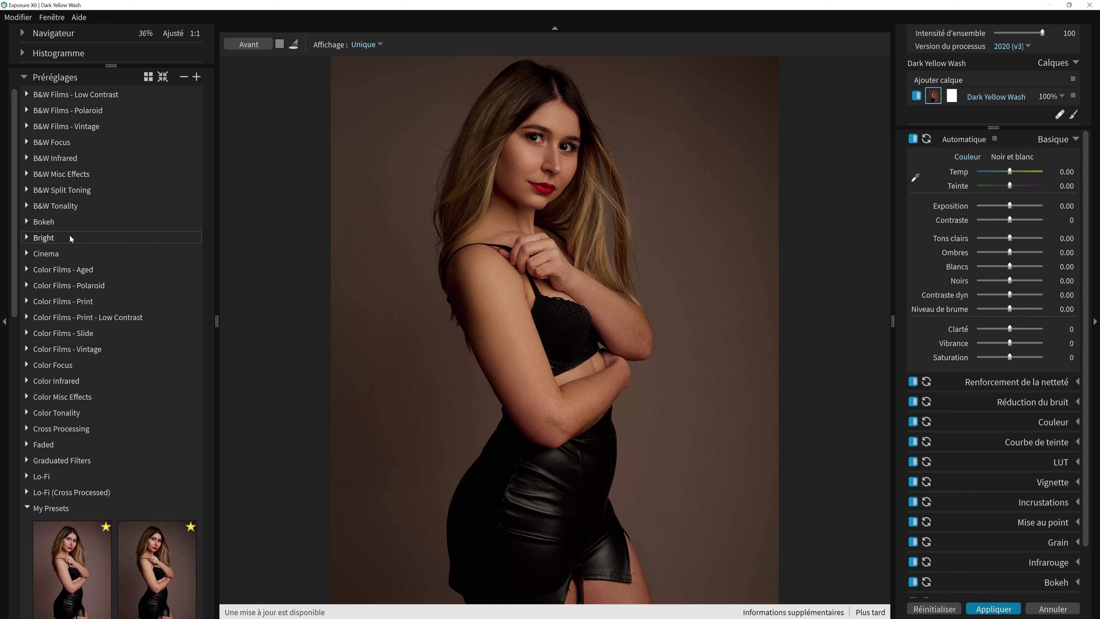
scroll(47, 242, up, 1)
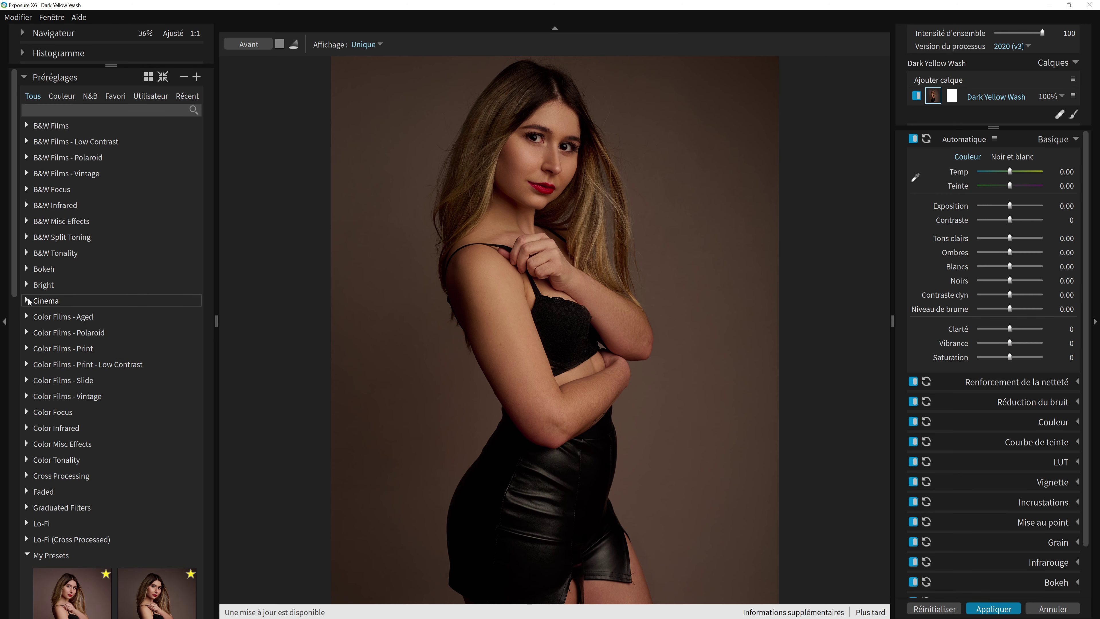
click(27, 395)
scroll(156, 330, down, 3)
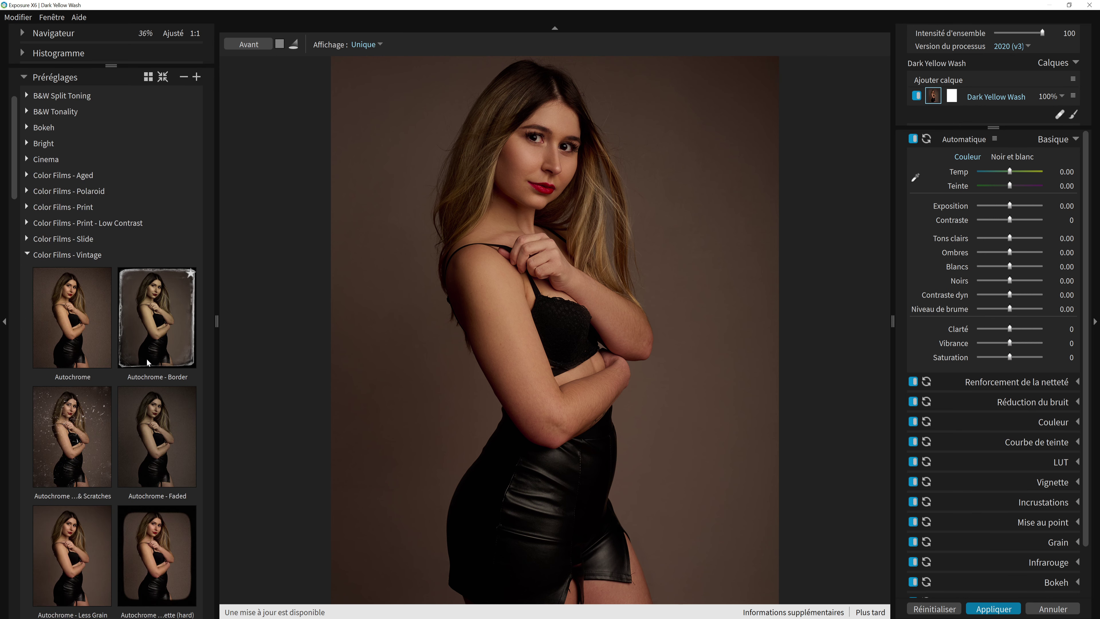
click(137, 345)
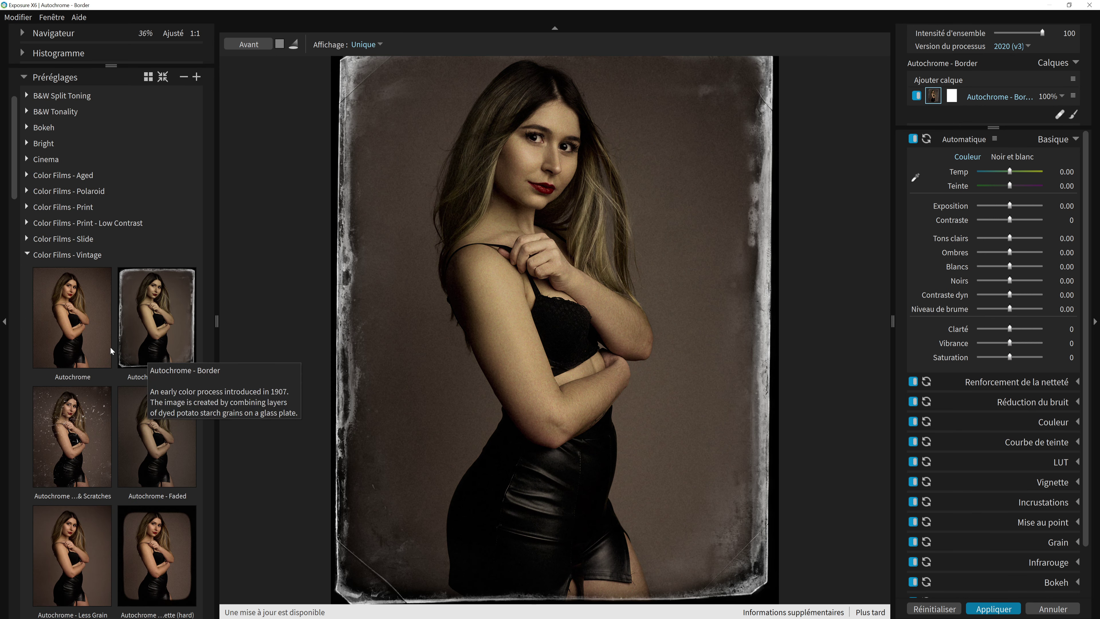
click(86, 342)
click(94, 421)
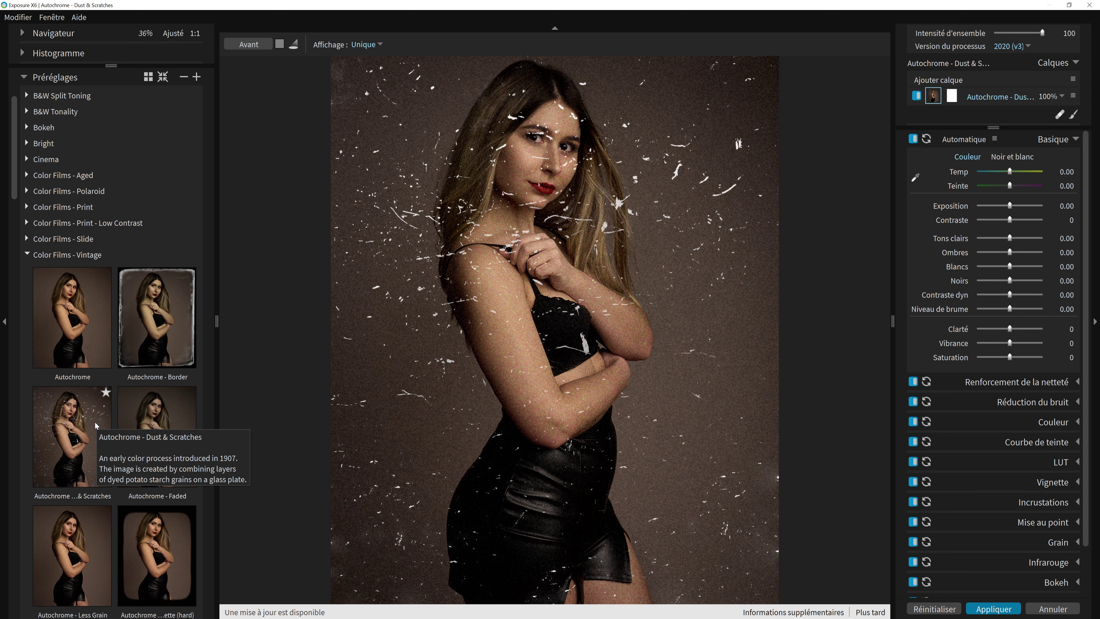
click(132, 437)
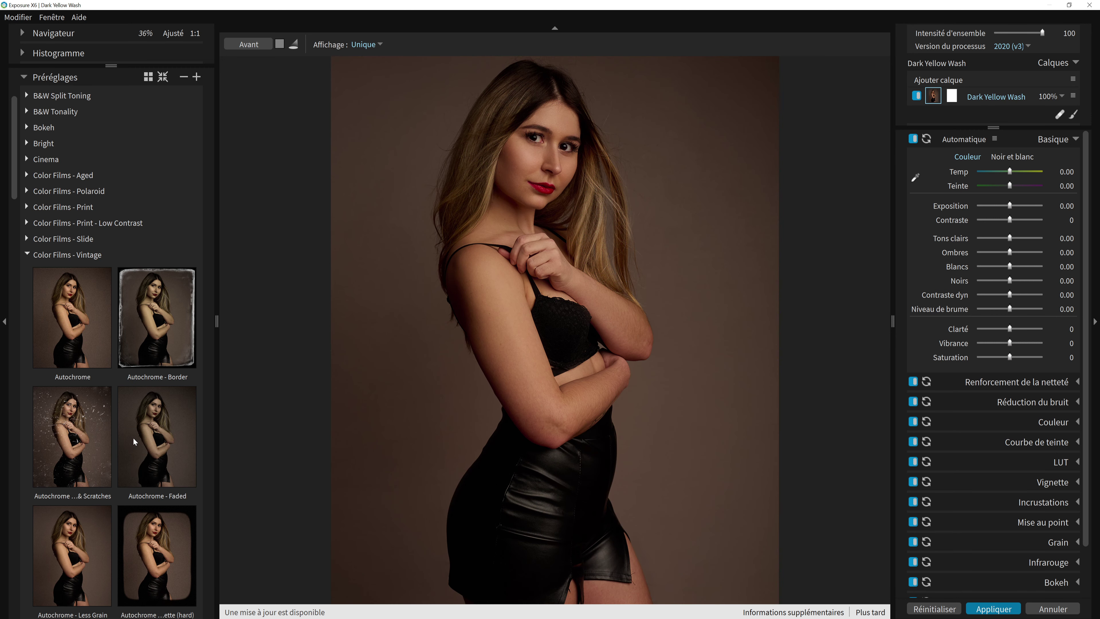
Step: Preview the Autochrome - Vignette (hard) and Autochrome - Less Grain presets on the portrait
scroll(138, 441, down, 3)
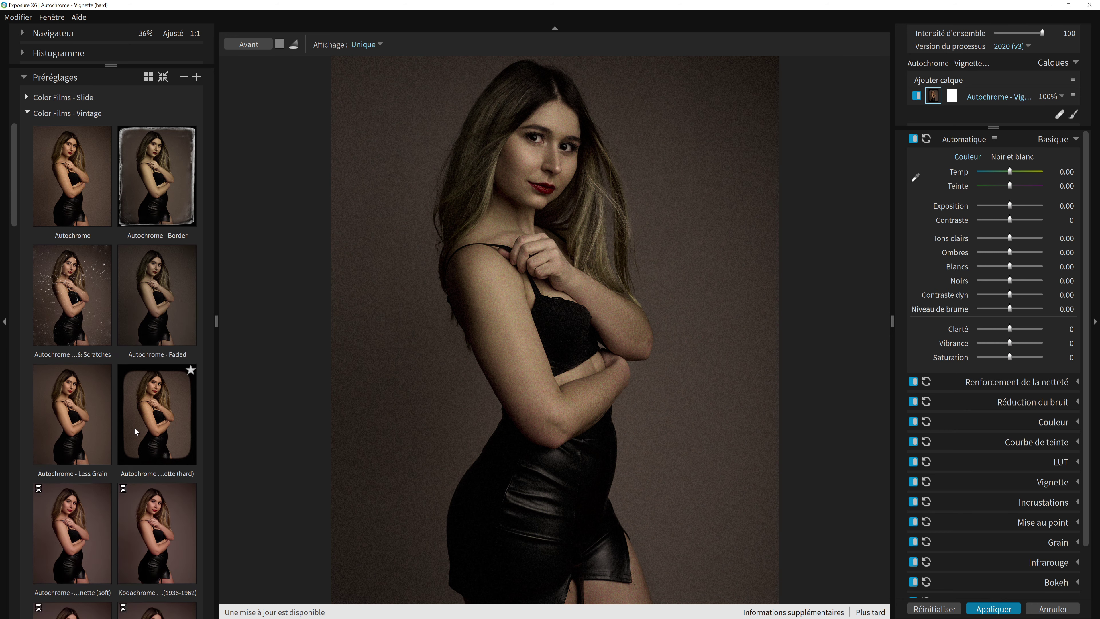
click(134, 427)
click(67, 391)
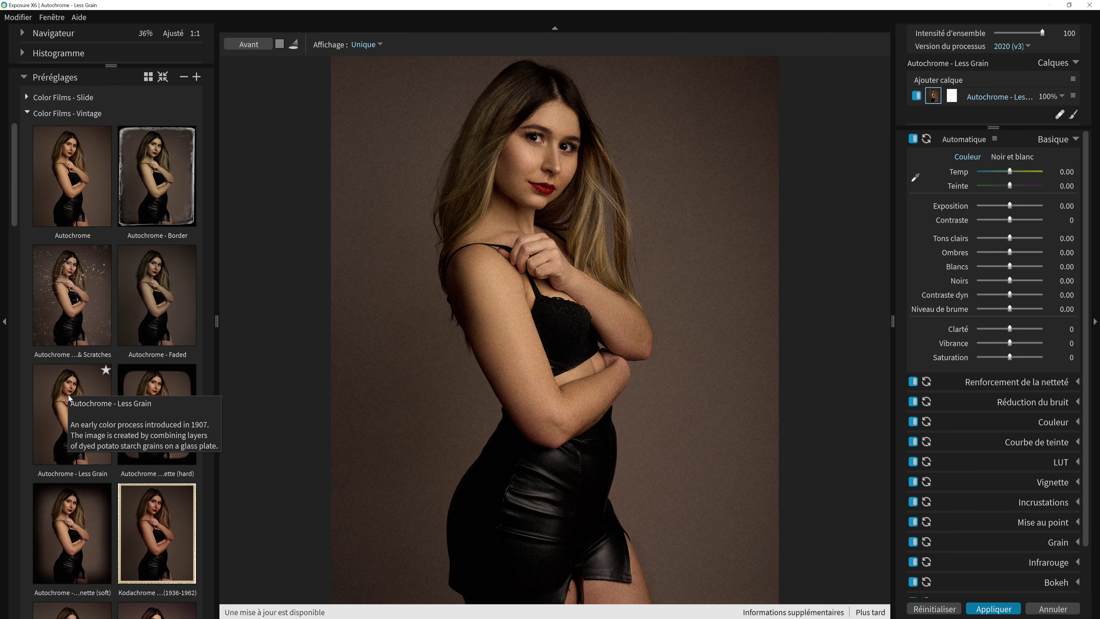
Step: Preview Kodachrome 35mm (1936-1962) and its Faded (creamy, bright) and Faded (creamy, dark) variants on the portrait, and collapse the Color Films - Vintage group
click(142, 525)
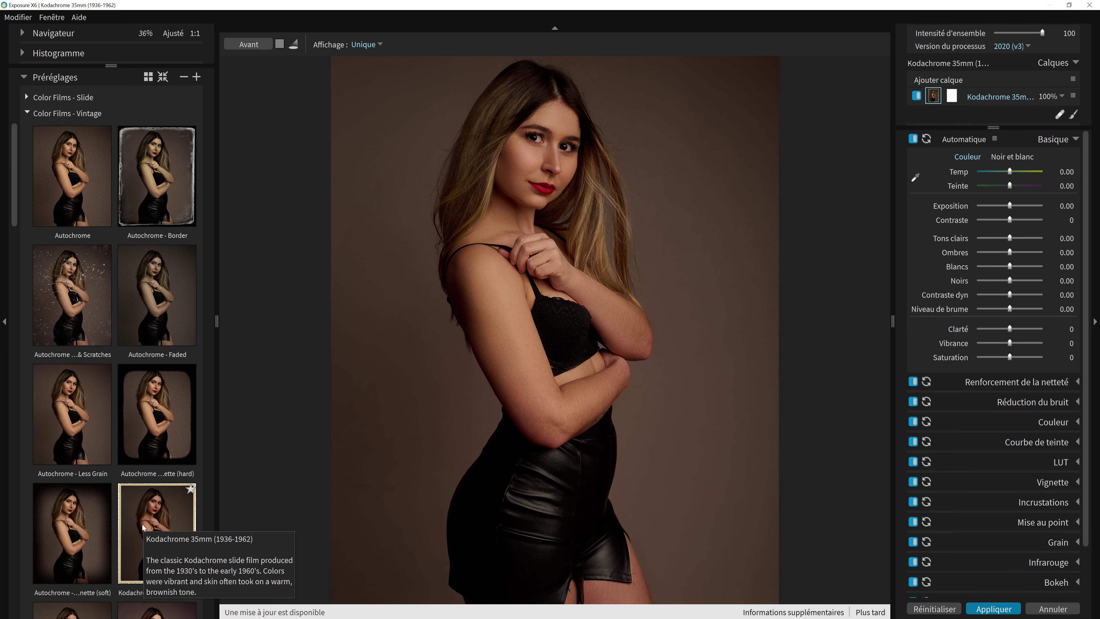
scroll(142, 524, down, 2)
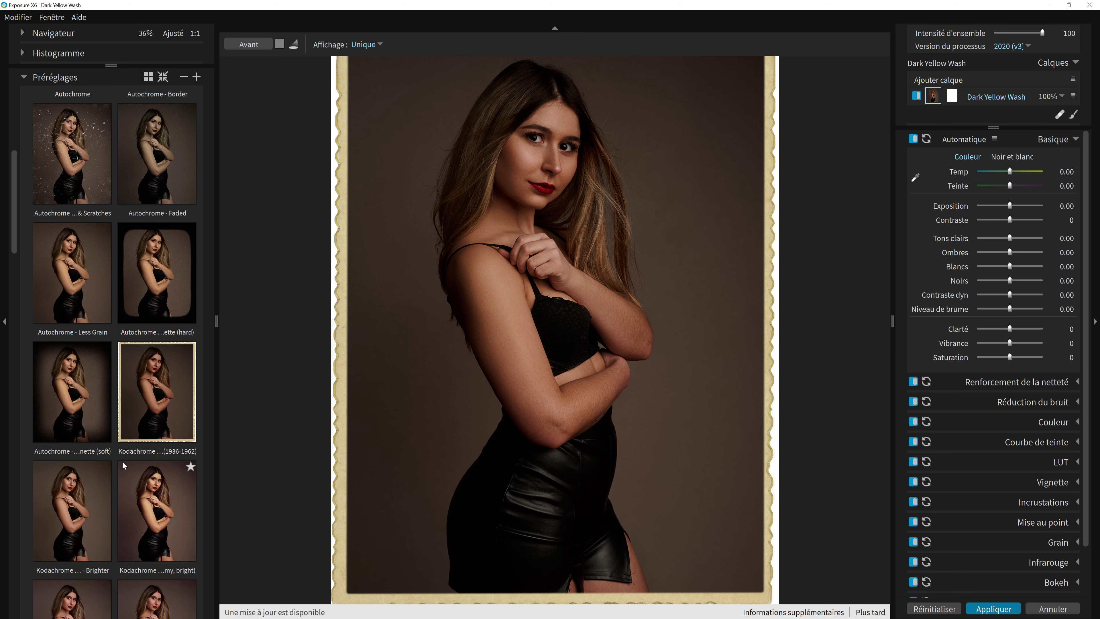
click(145, 530)
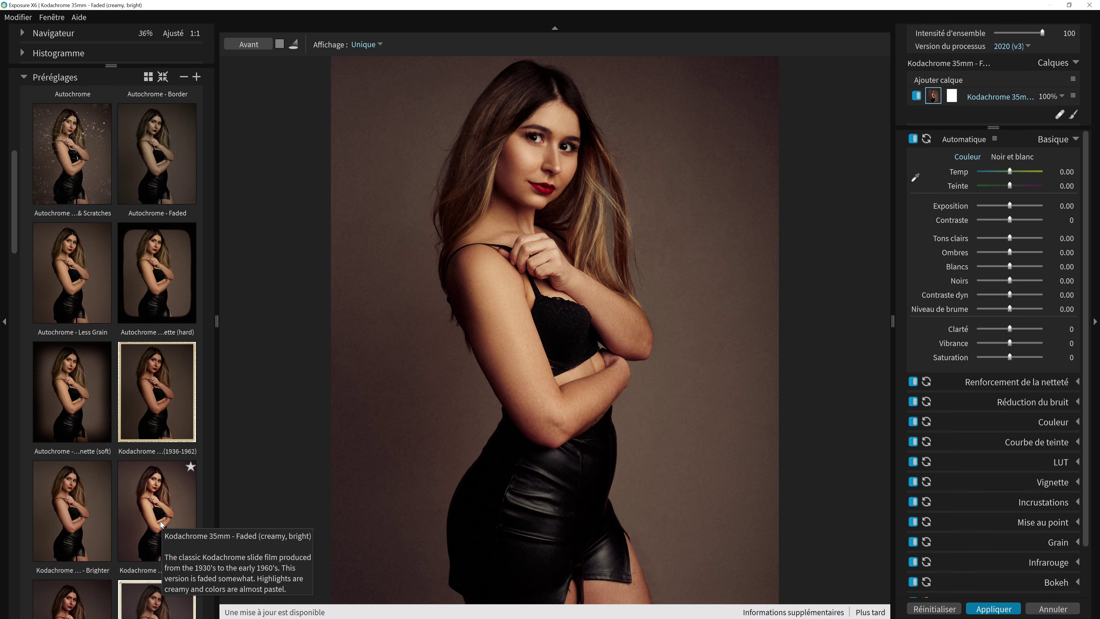
click(78, 602)
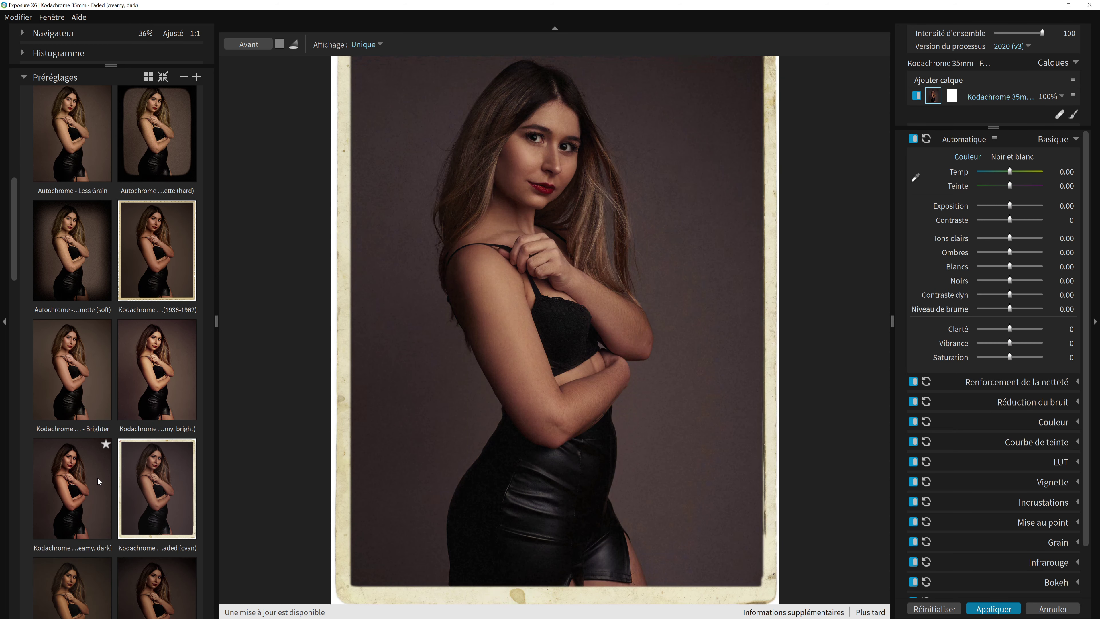
scroll(105, 438, up, 8)
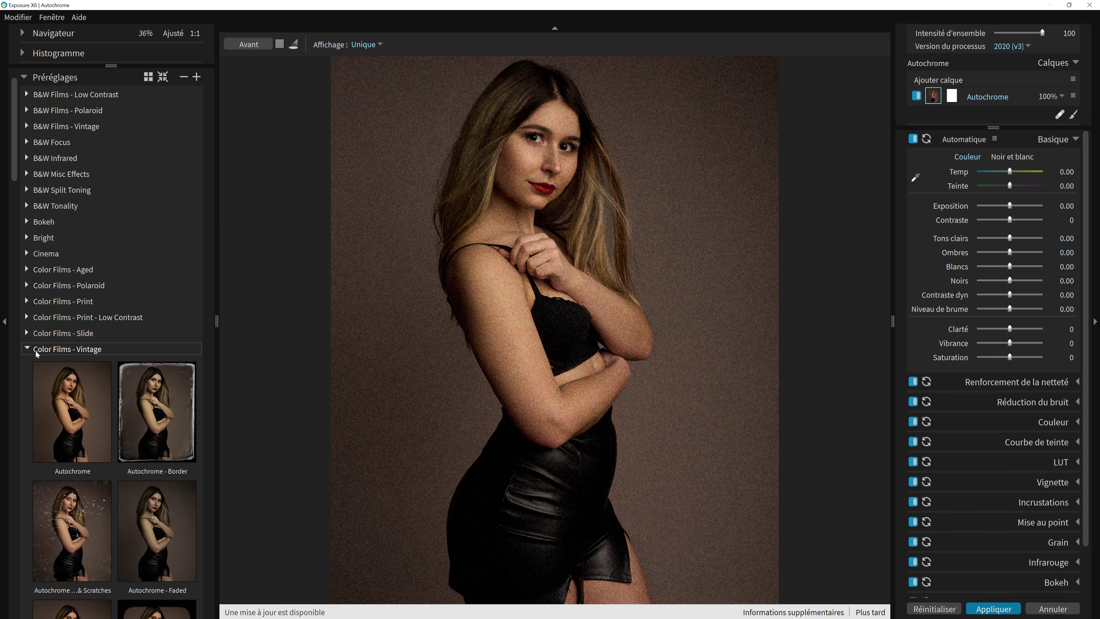
click(25, 349)
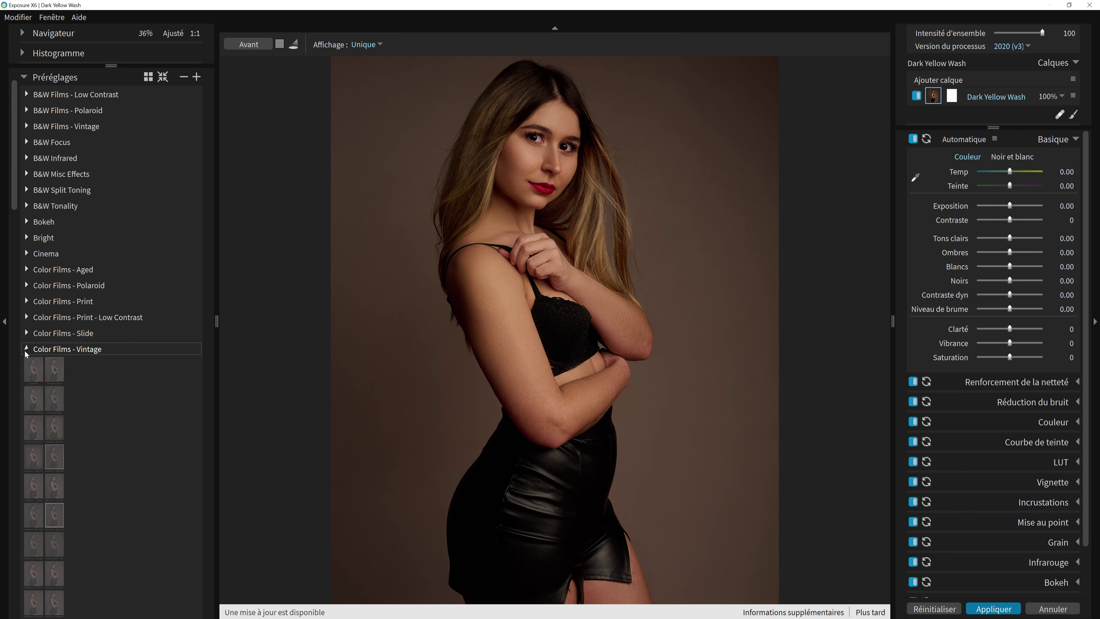
scroll(42, 182, up, 2)
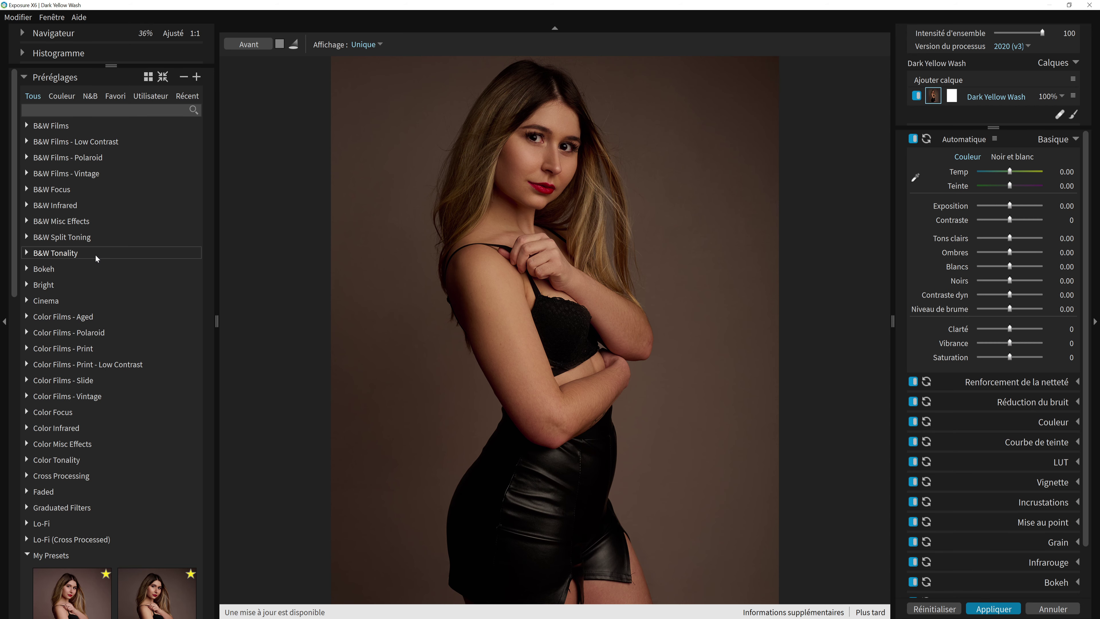
Step: Expand the B&W Films preset group and try Agfa APX 100 and Agfa APX 25 on the portrait
click(28, 127)
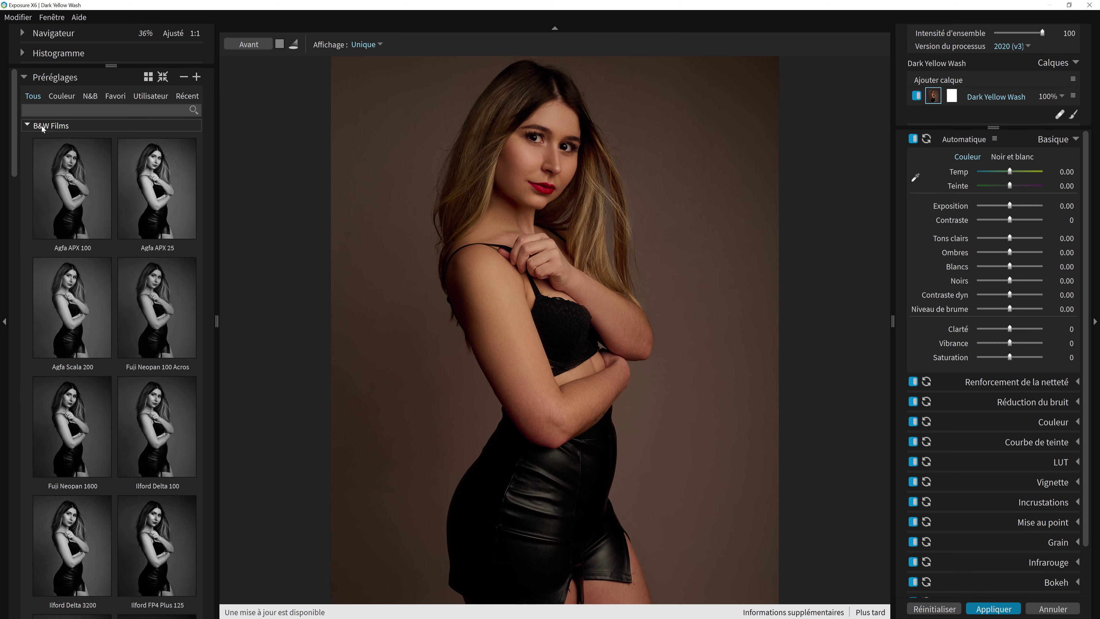
click(71, 165)
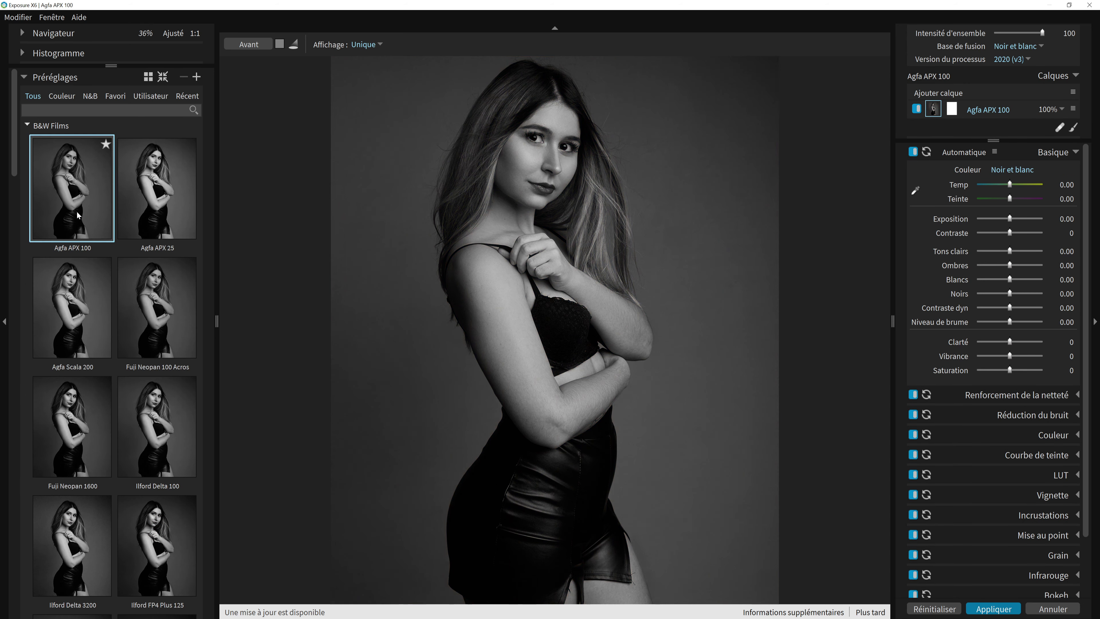
click(106, 200)
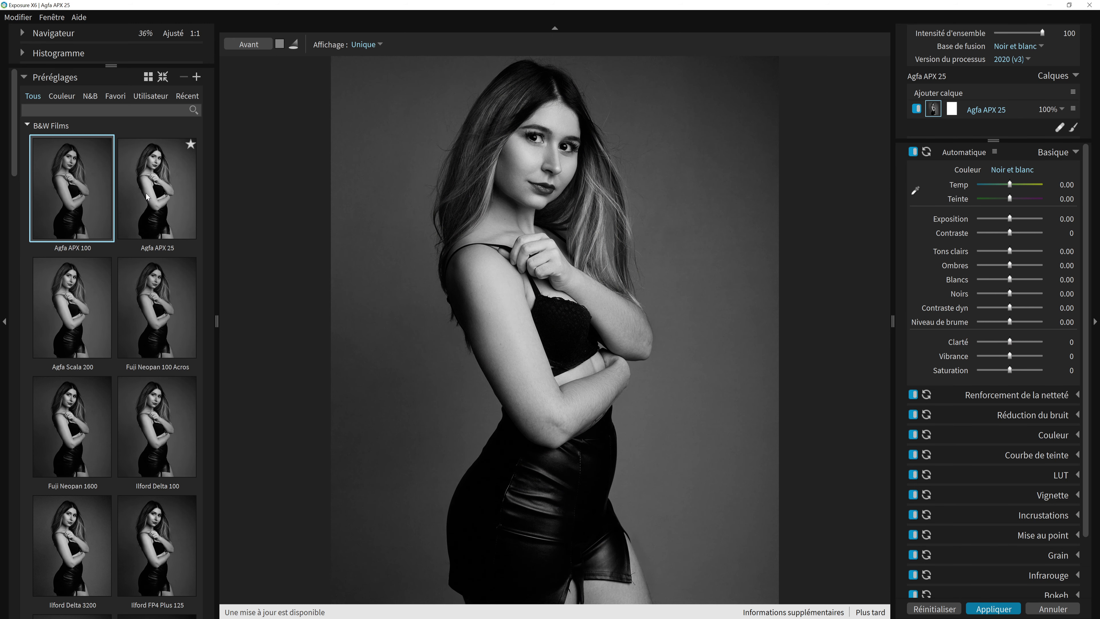
click(146, 207)
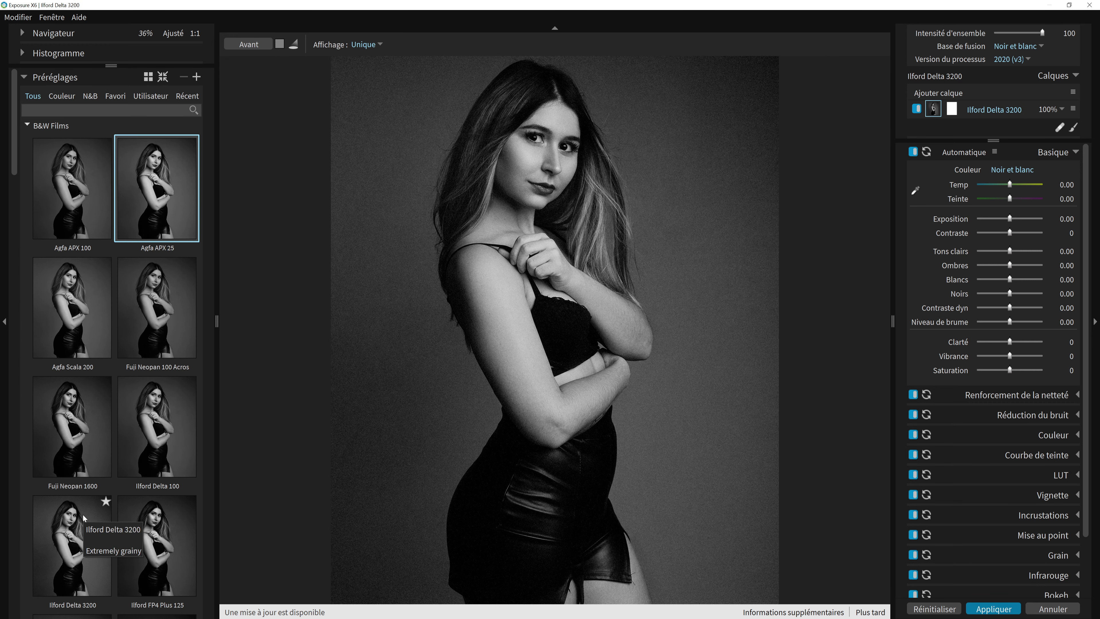
Step: Preview the Ilford PanF Plus 50, Ilford XP2 Super and Kodak PLUS-X 125 presets, and collapse the B&W Films group
scroll(147, 442, down, 3)
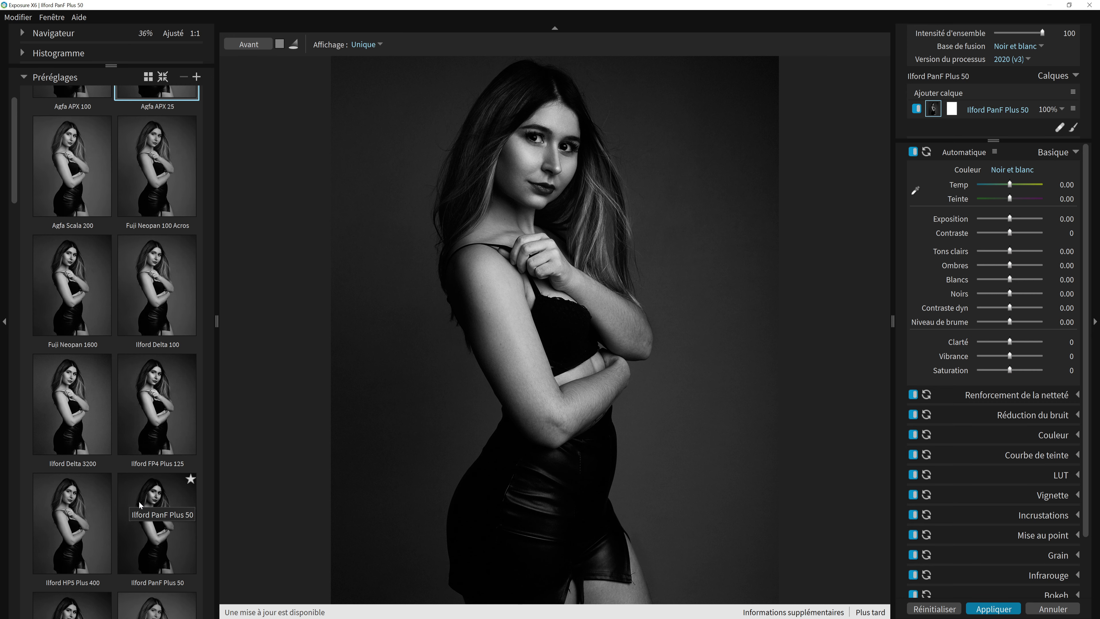
scroll(139, 490, down, 3)
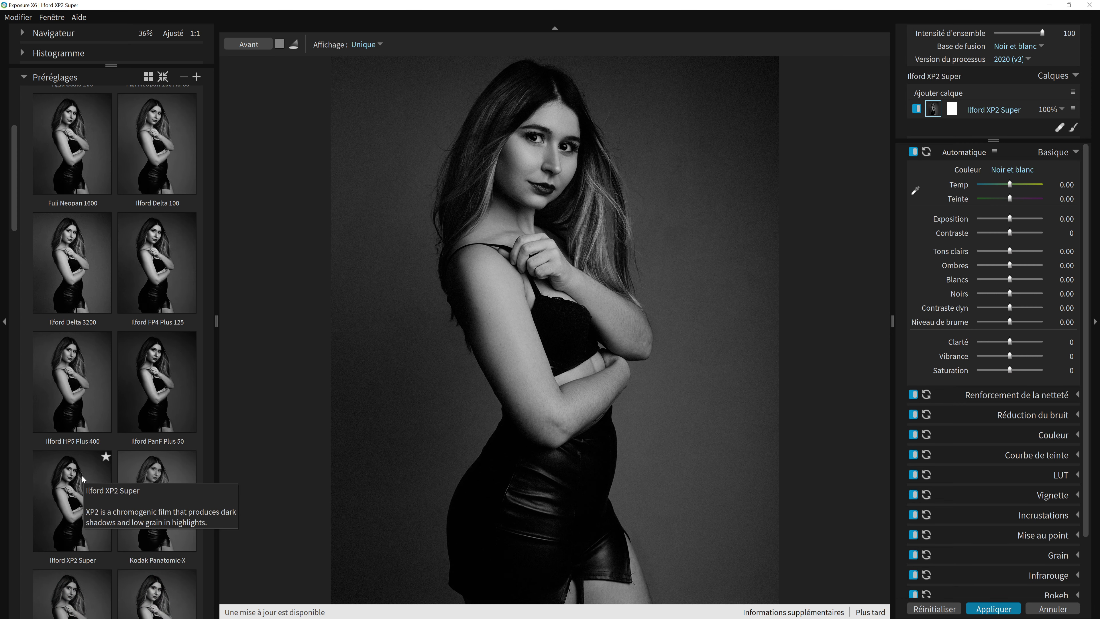
scroll(97, 436, down, 2)
scroll(96, 436, down, 1)
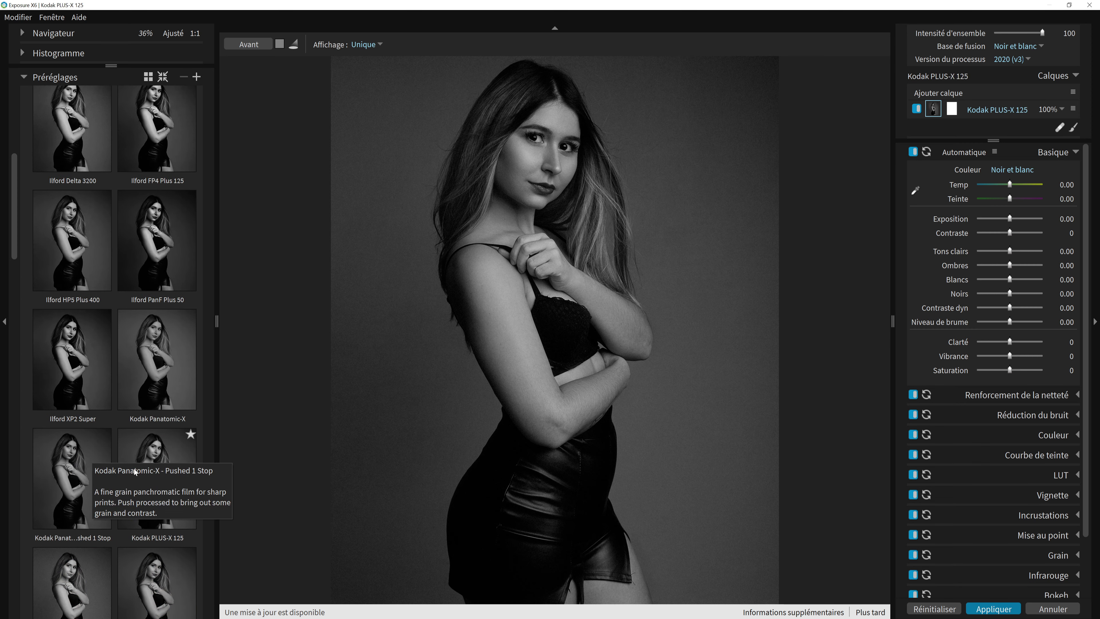
scroll(125, 455, up, 9)
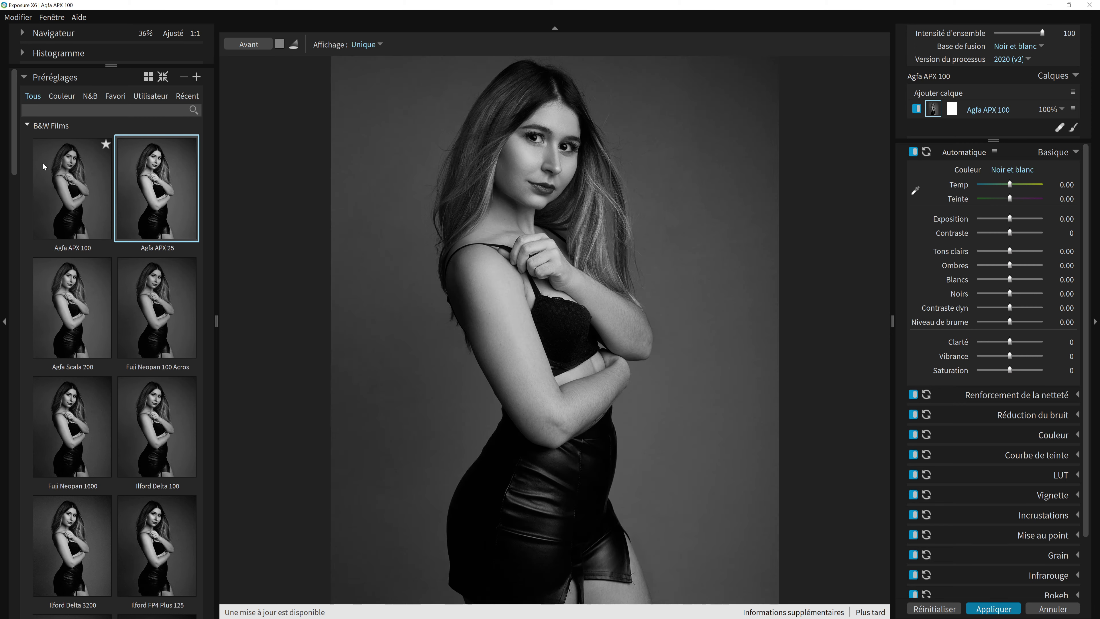
click(29, 126)
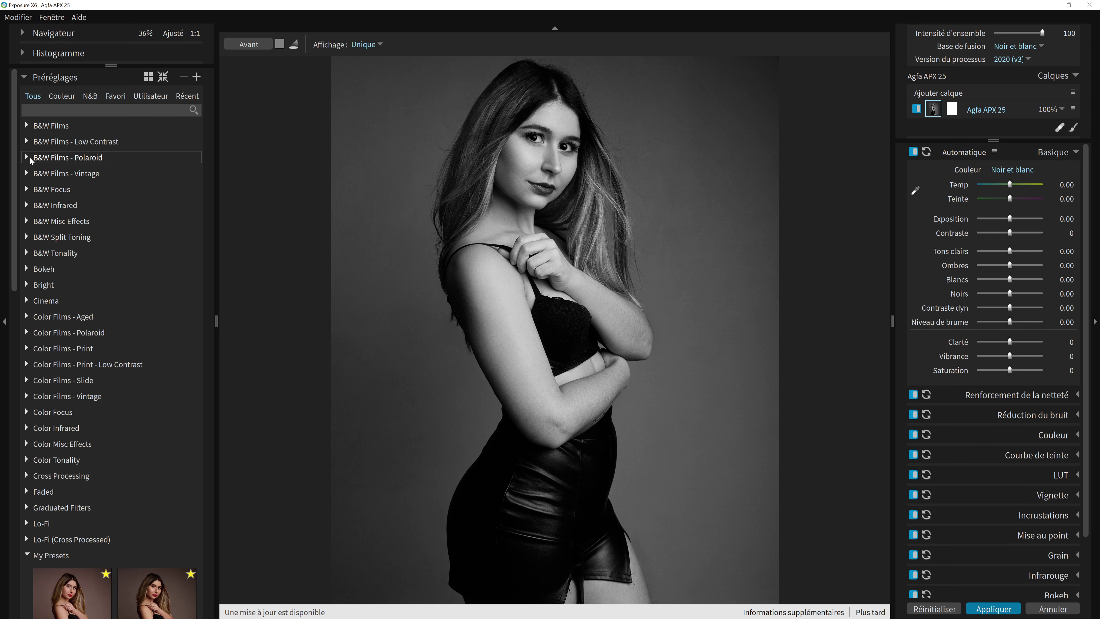
Step: Browse the B&W Films - Vintage group, previewing its Cyanotype and Daguerreotype presets on the portrait, and collapse the group
click(28, 174)
click(100, 242)
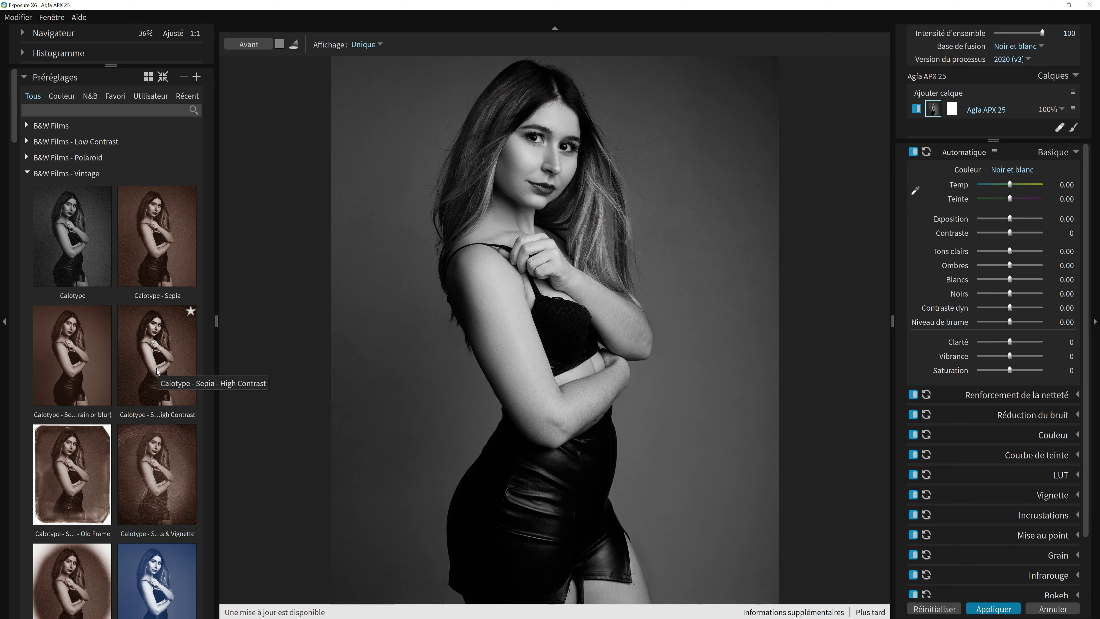
scroll(156, 368, down, 4)
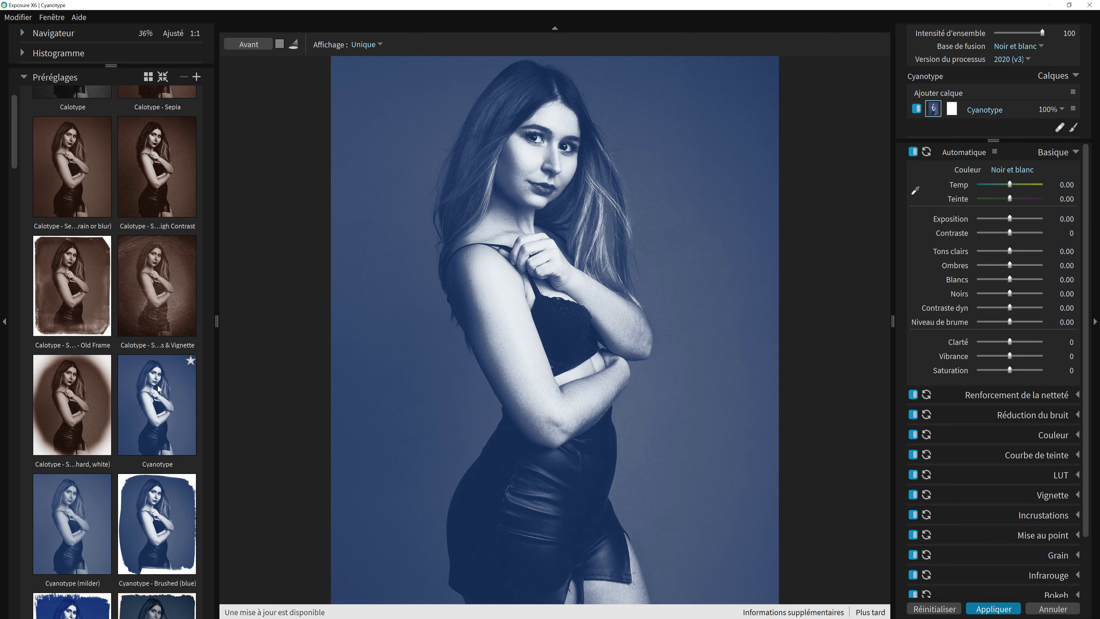
scroll(159, 388, down, 9)
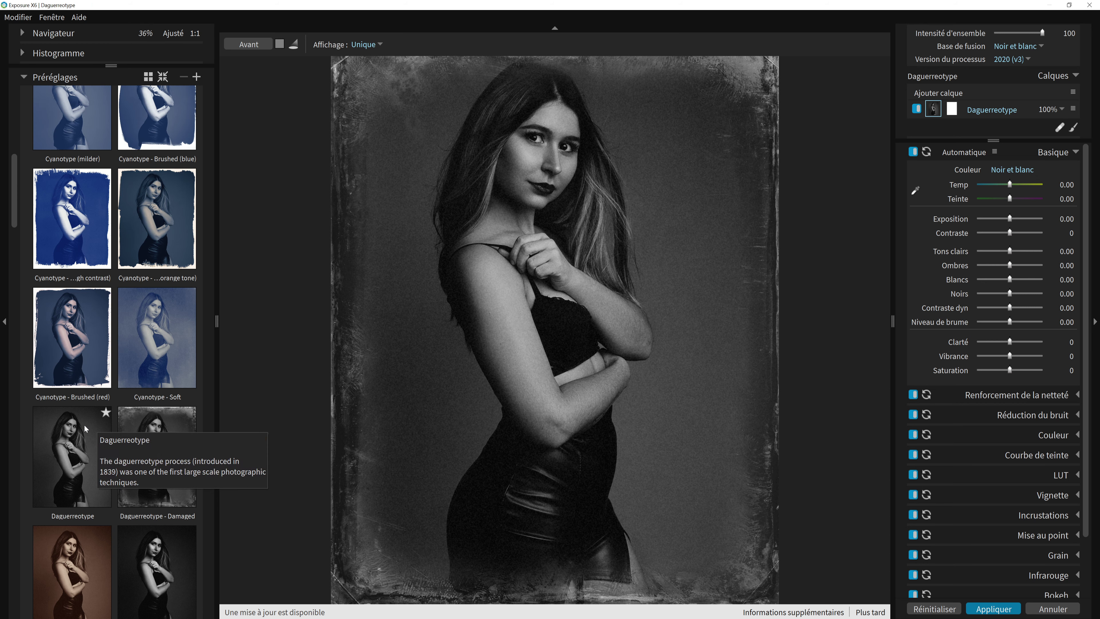
scroll(84, 424, down, 3)
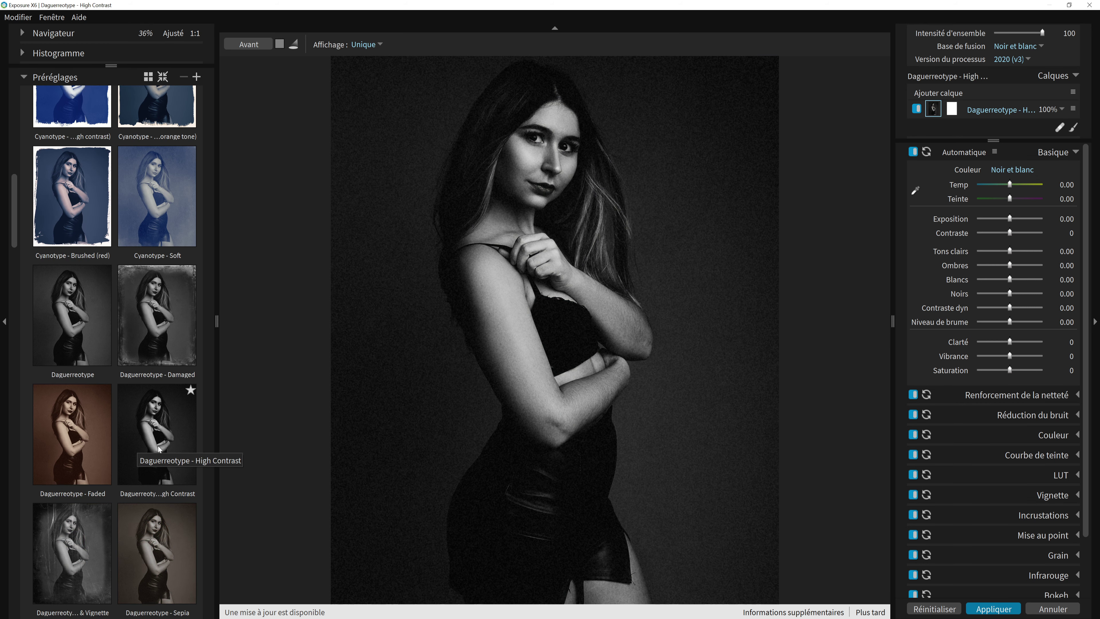
scroll(96, 445, up, 15)
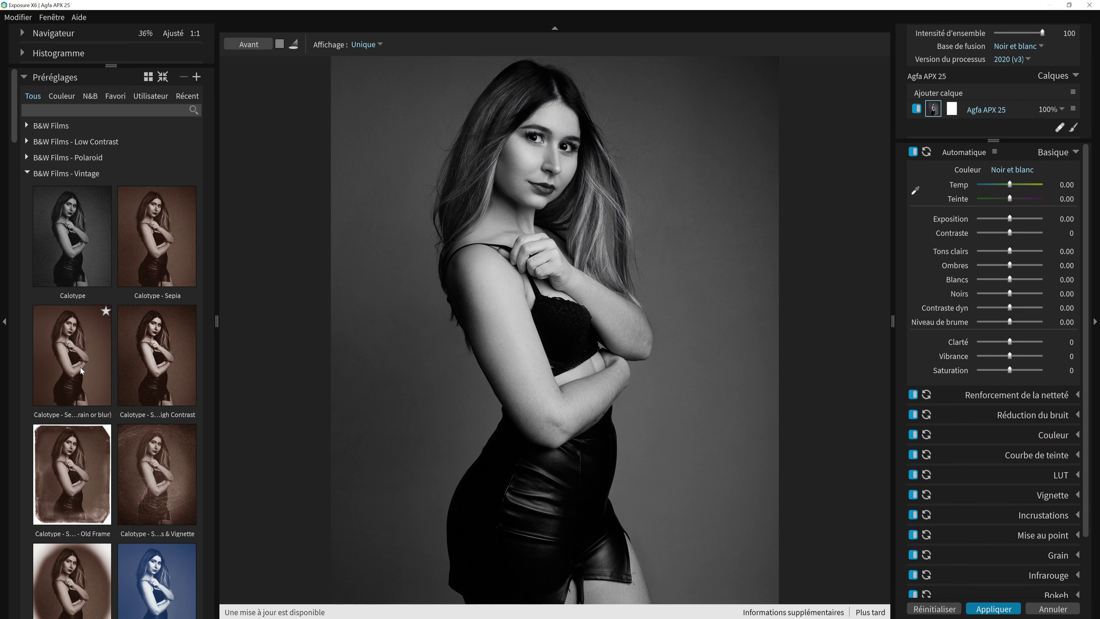
click(38, 174)
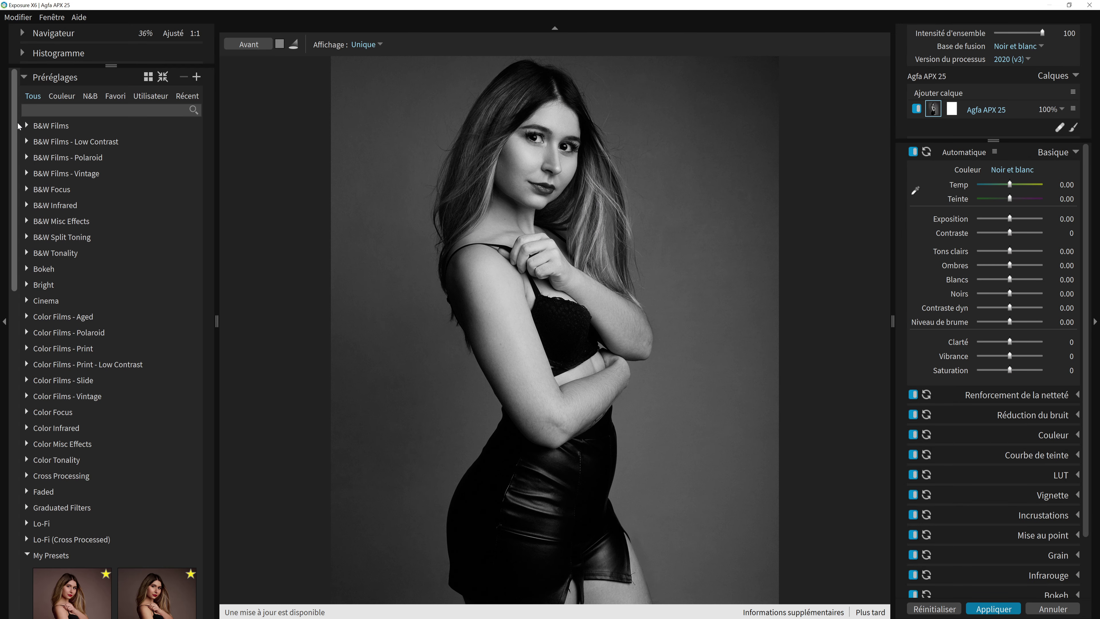
Step: Expand the B&W Films group again, apply Agfa APX 100 and preview Ilford FP4 Plus 125 for comparison
click(28, 124)
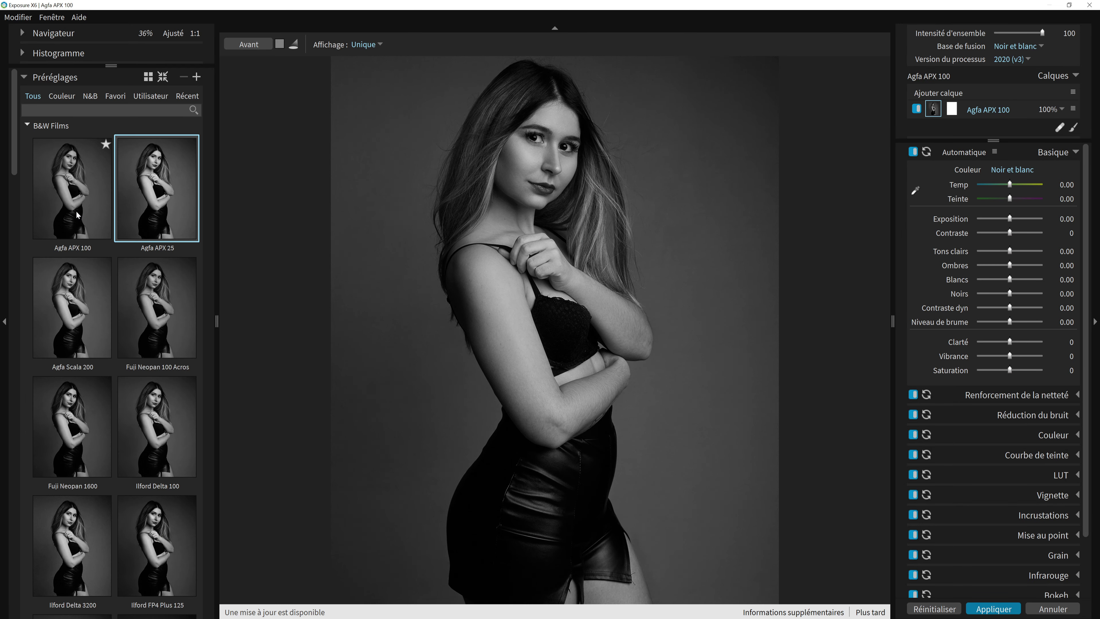
click(111, 221)
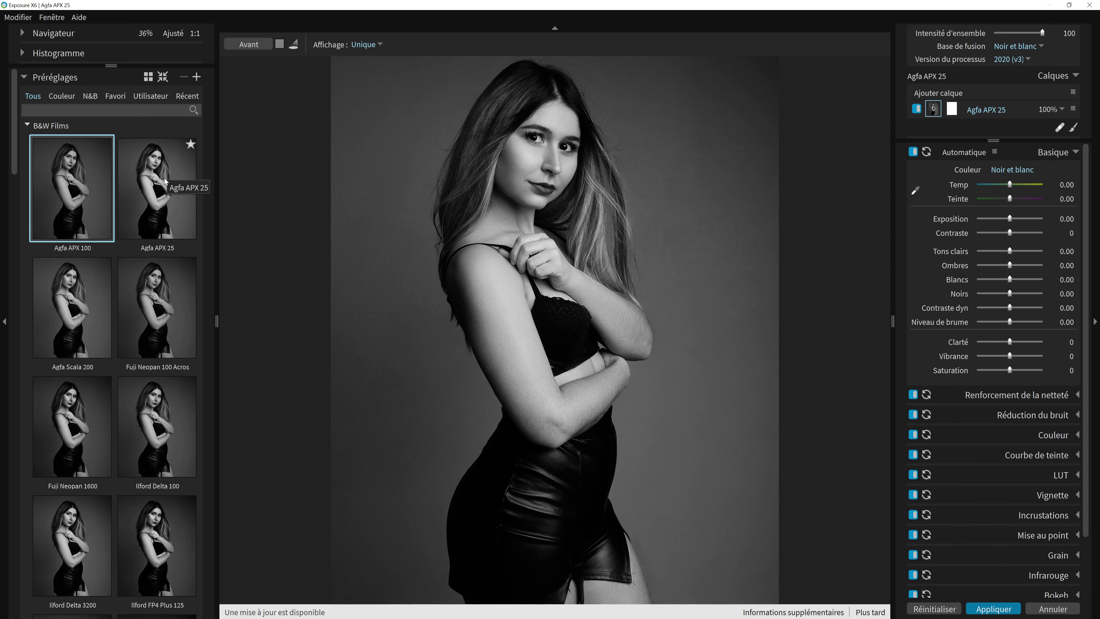
scroll(149, 462, down, 2)
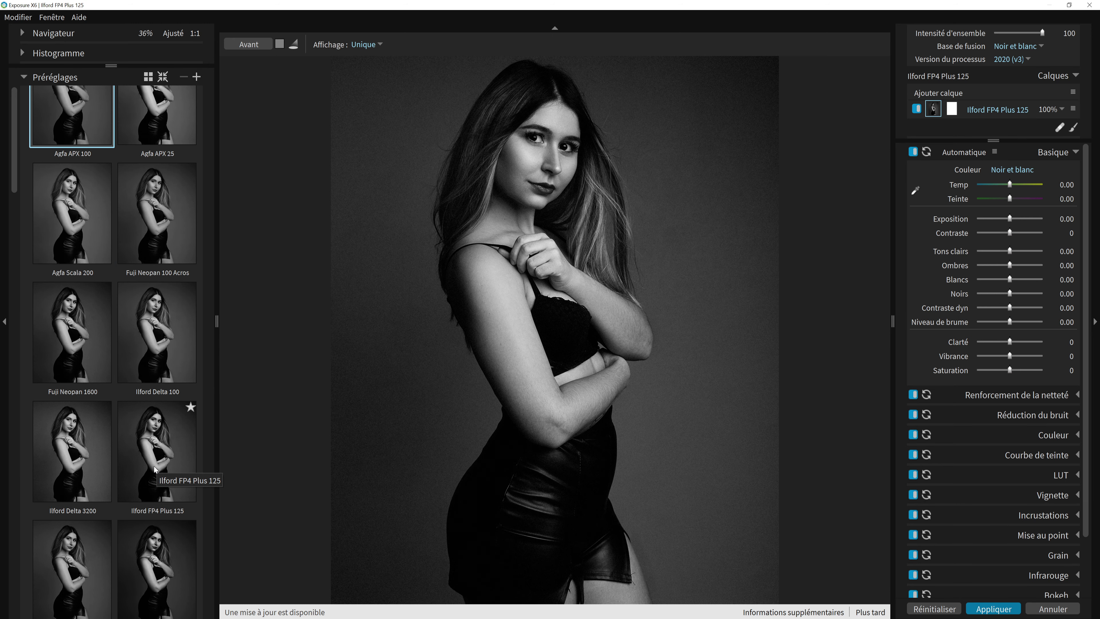
scroll(152, 465, down, 2)
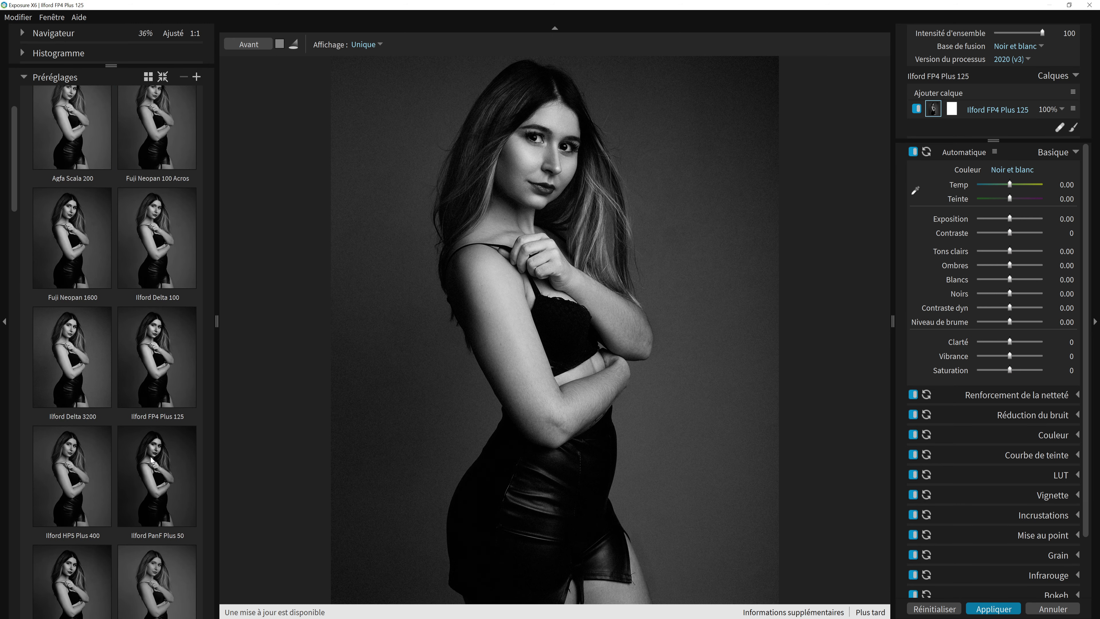
scroll(150, 449, up, 4)
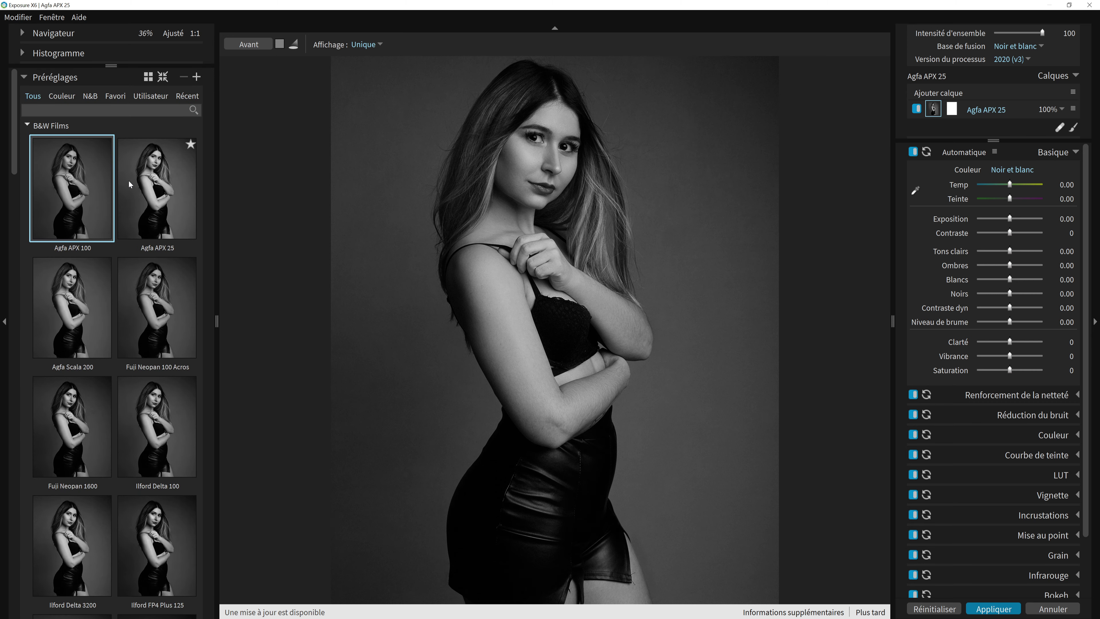
Step: Compare the Agfa APX 25 and Ilford Delta 100 presets on the portrait and settle on Fuji Neopan 100 Acros
click(128, 184)
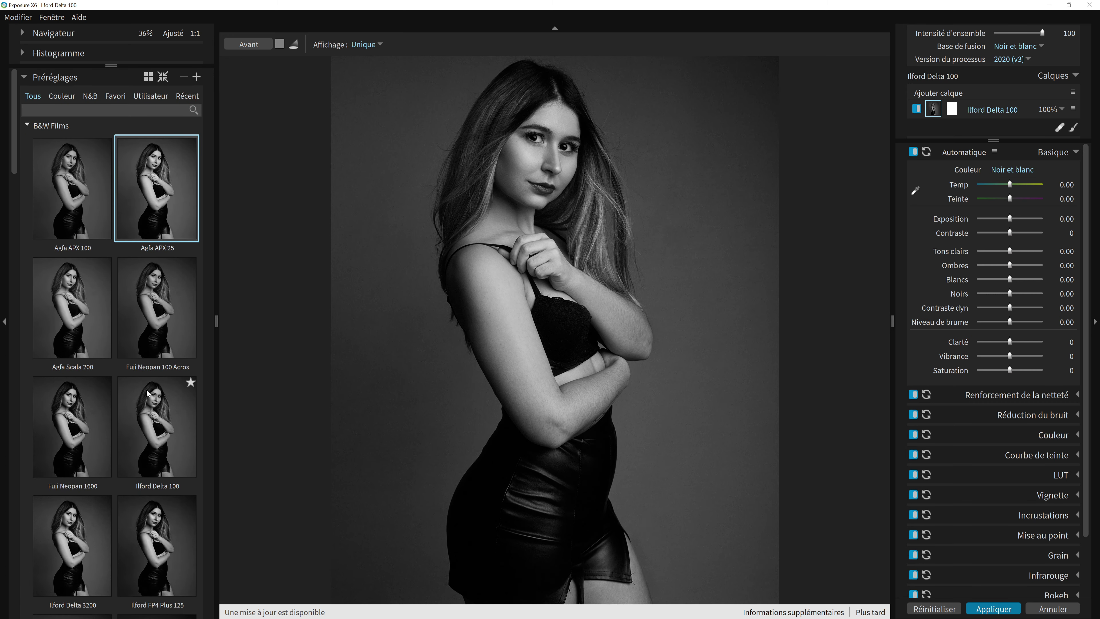
click(162, 429)
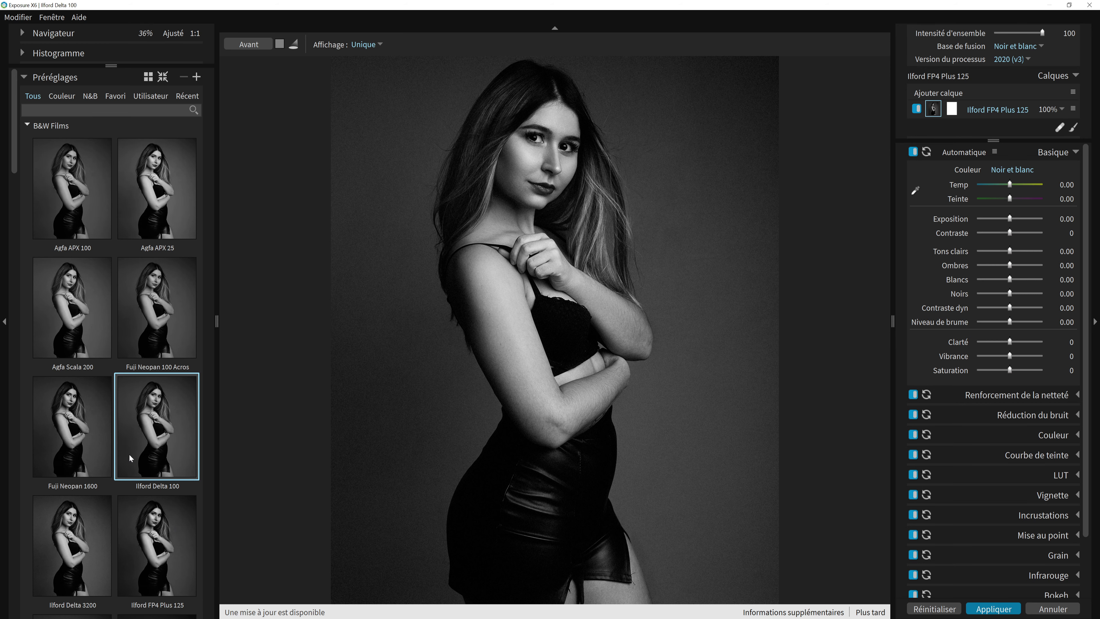
click(139, 202)
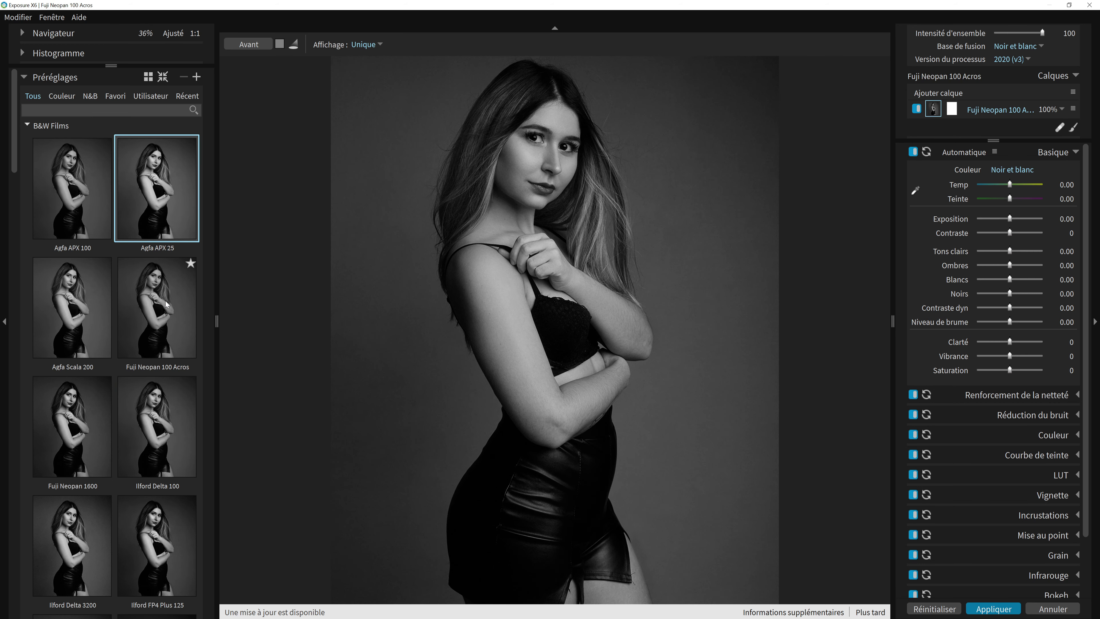
click(165, 301)
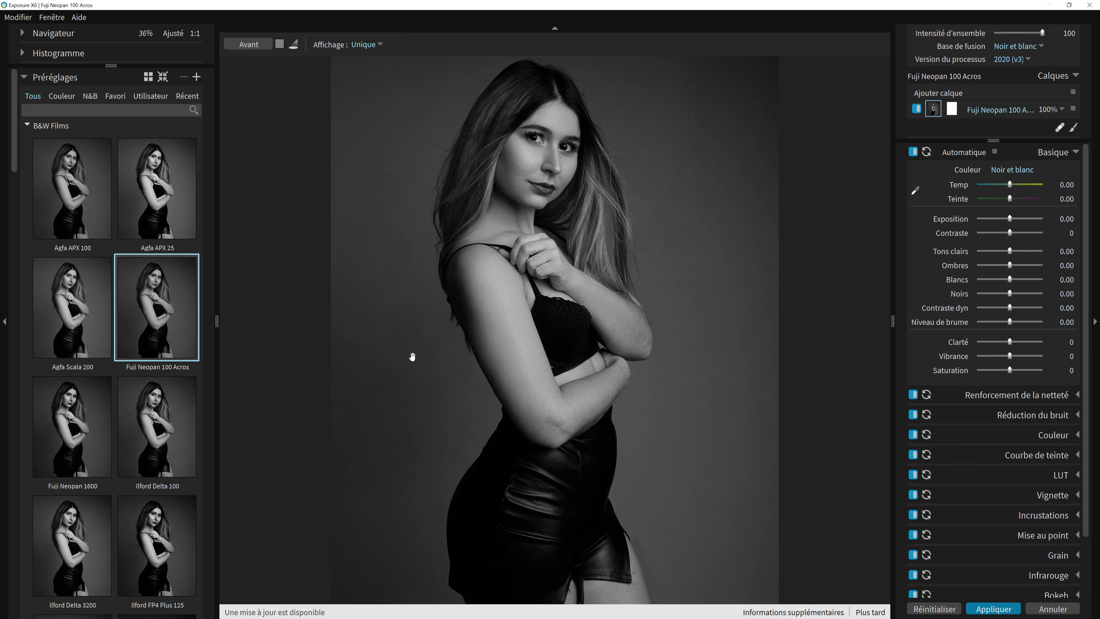
mouse_move(179, 314)
Step: Lower the preset's overall intensity to 0 and return it to 100
click(1042, 36)
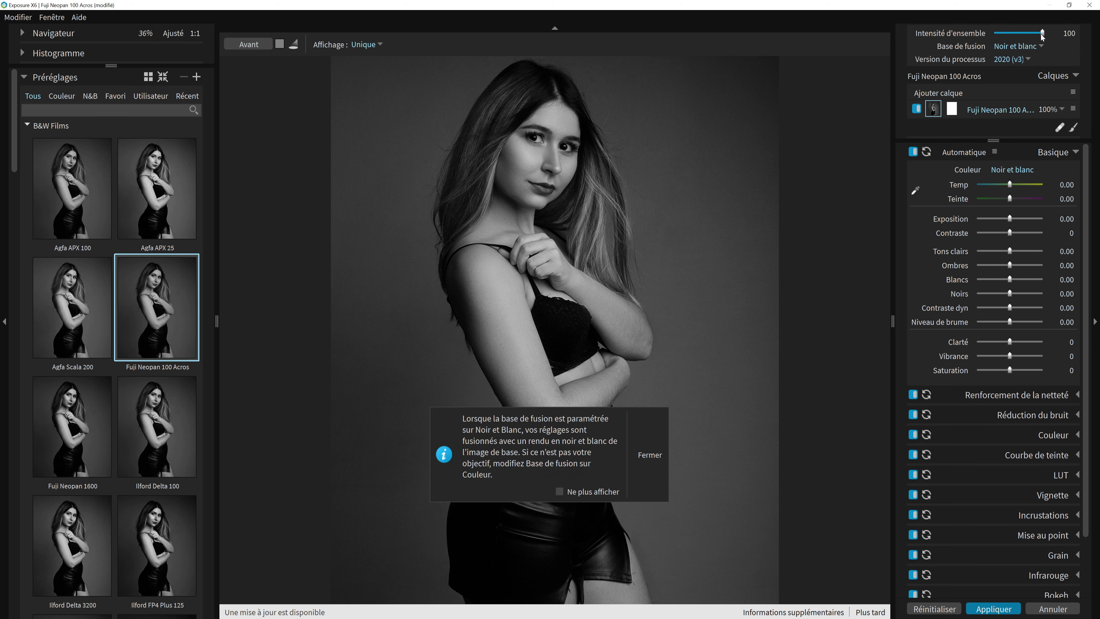
drag(1041, 34, 987, 23)
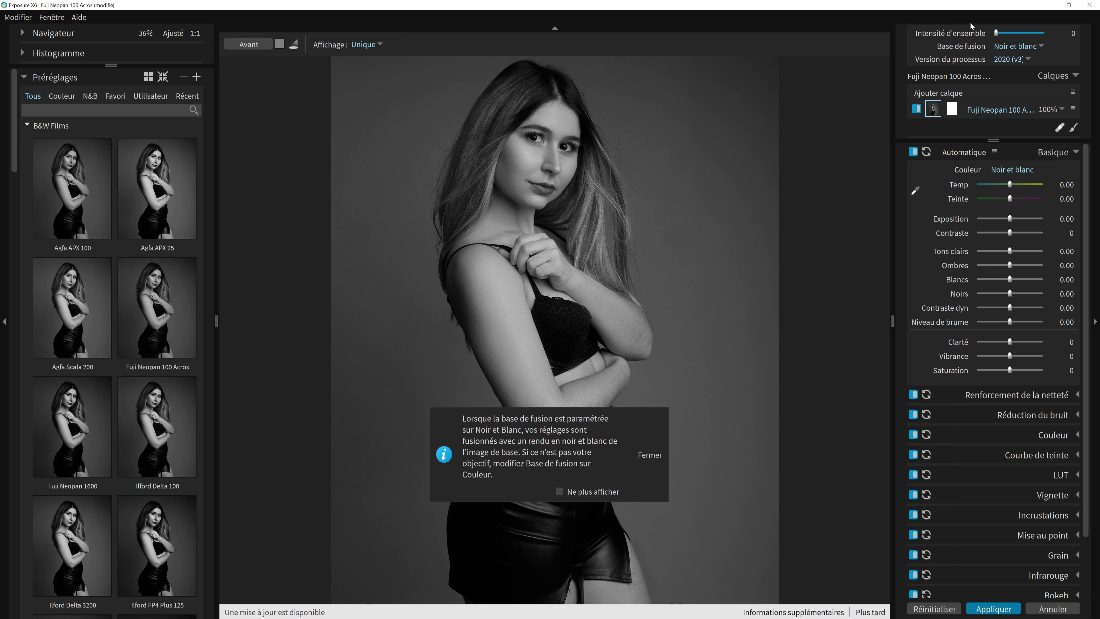
drag(1005, 24, 1045, 33)
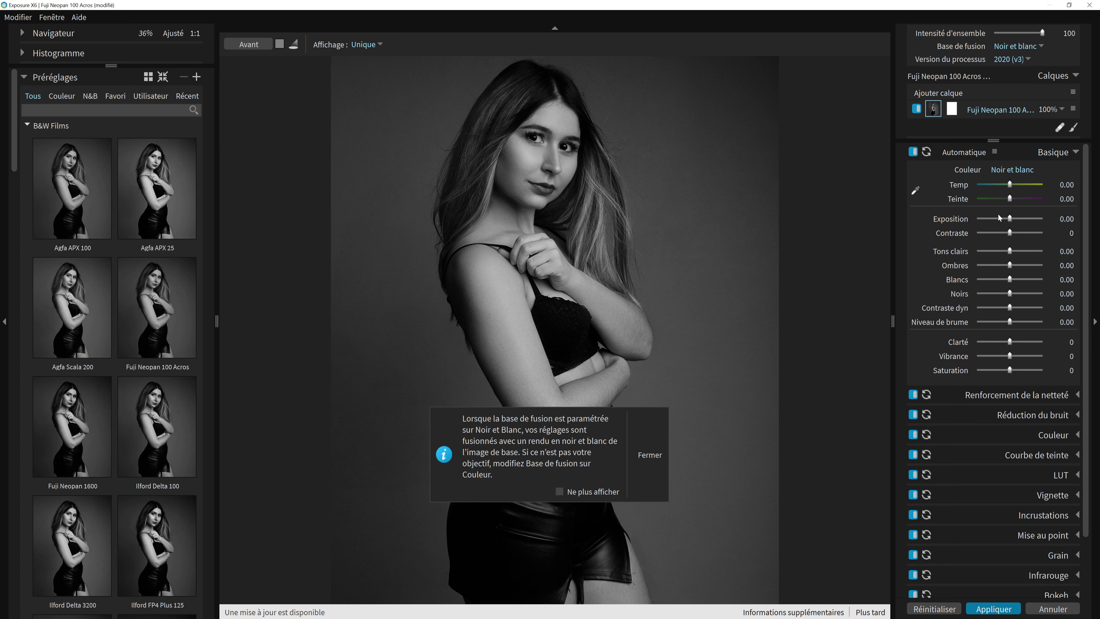
scroll(1015, 352, down, 2)
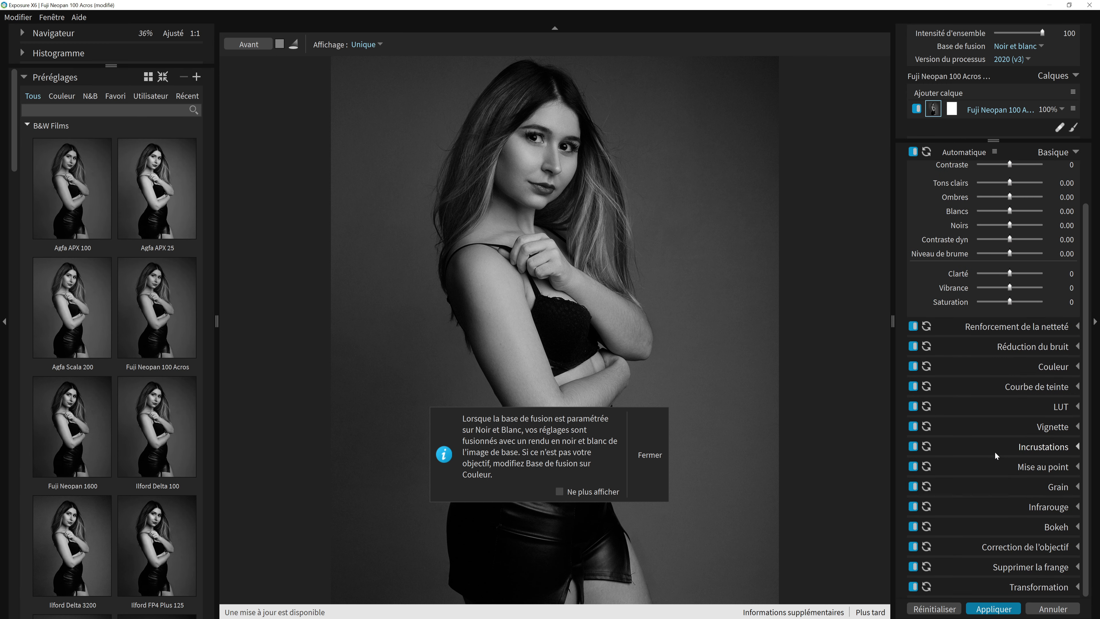
Step: Set Contraste to 16 with a slight Noirs adjustment and apply the Fuji Neopan 100 Acros look to the portrait in Photoshop
click(650, 455)
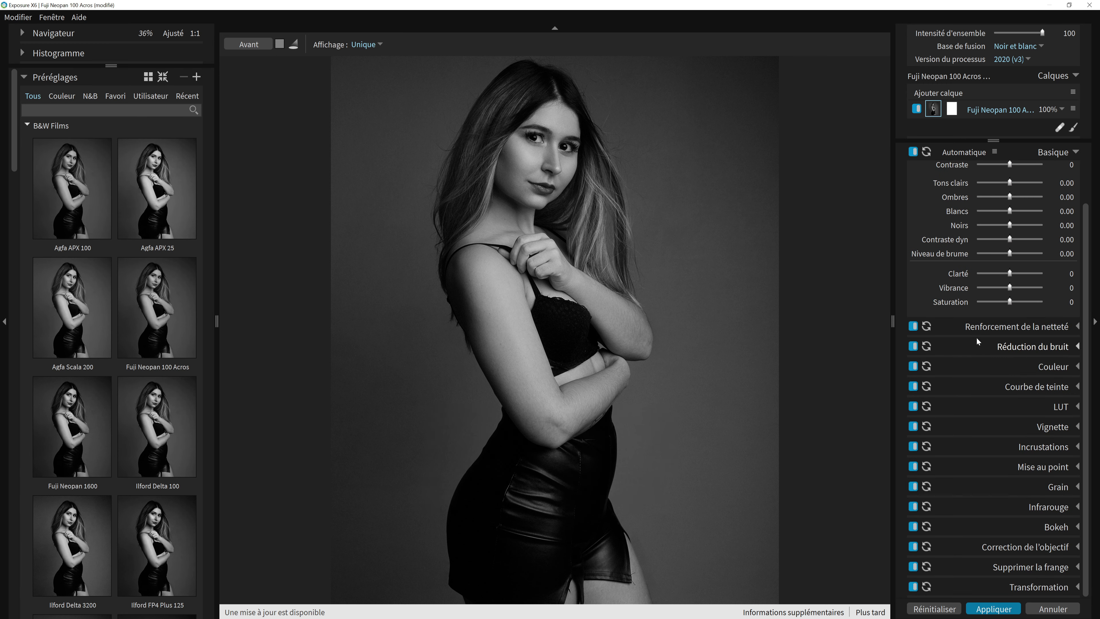
scroll(978, 332, up, 2)
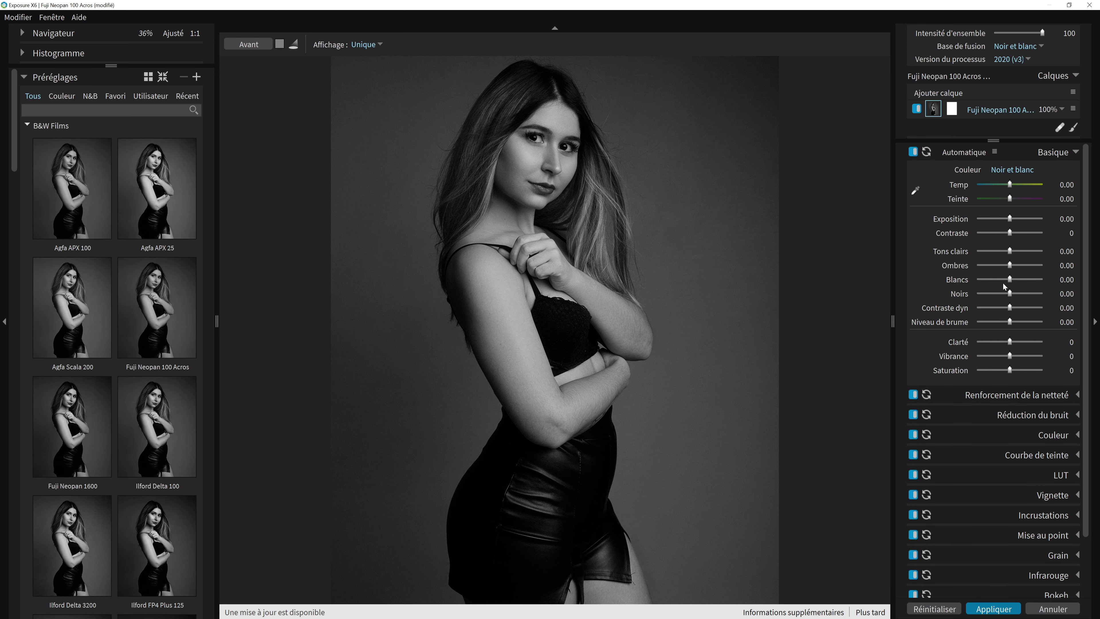
drag(1015, 236, 1017, 236)
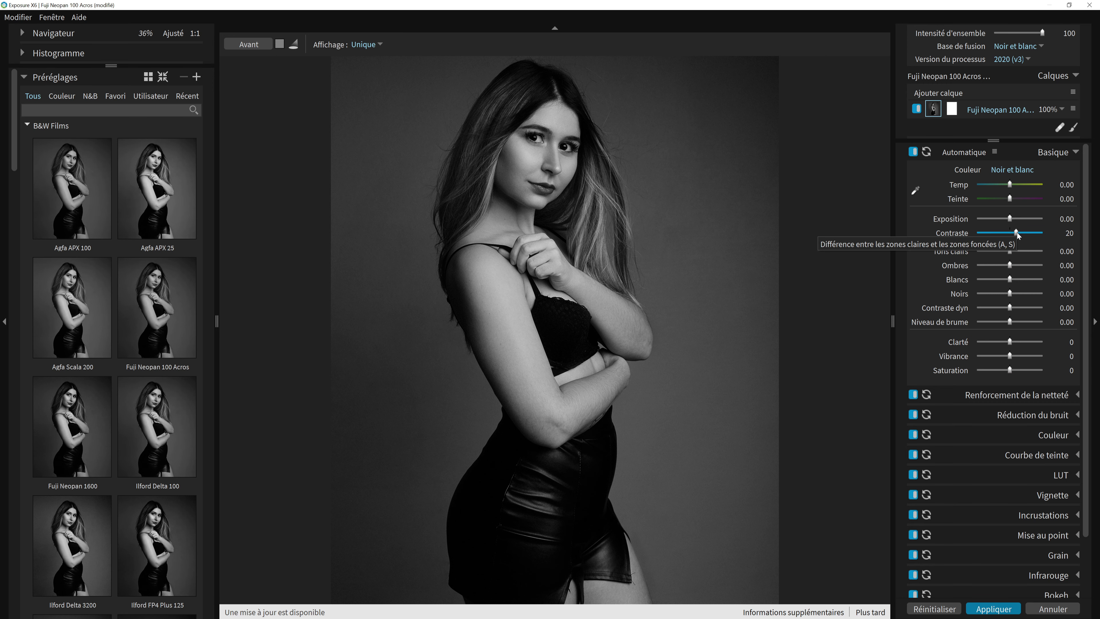
drag(1015, 229, 1014, 227)
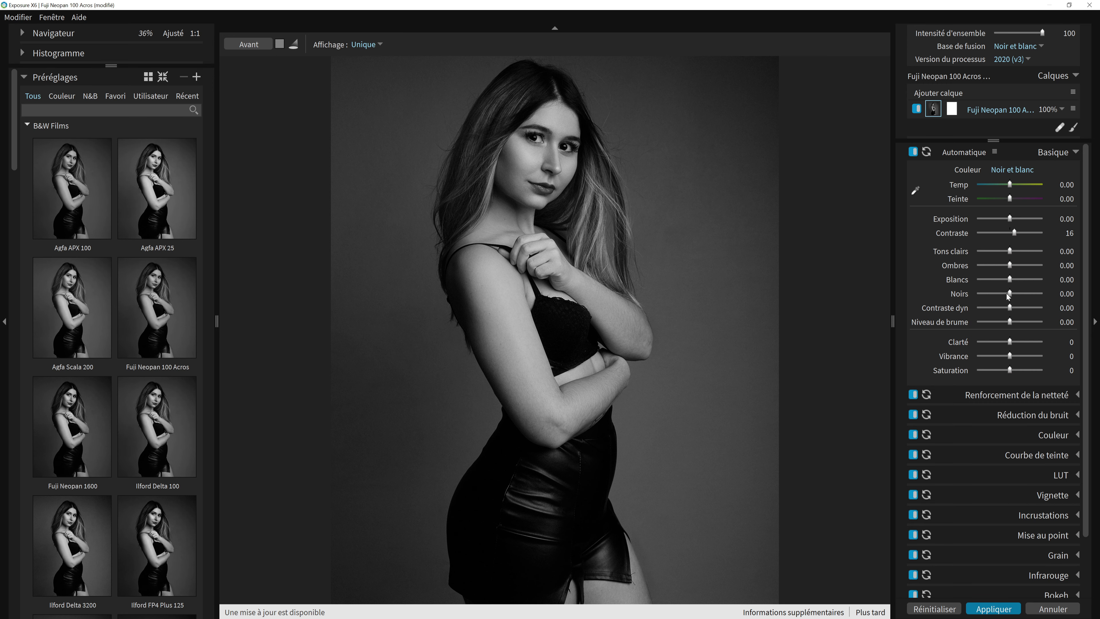
mouse_move(1009, 294)
mouse_down()
mouse_move(1024, 299)
mouse_move(1011, 299)
mouse_up()
click(1008, 609)
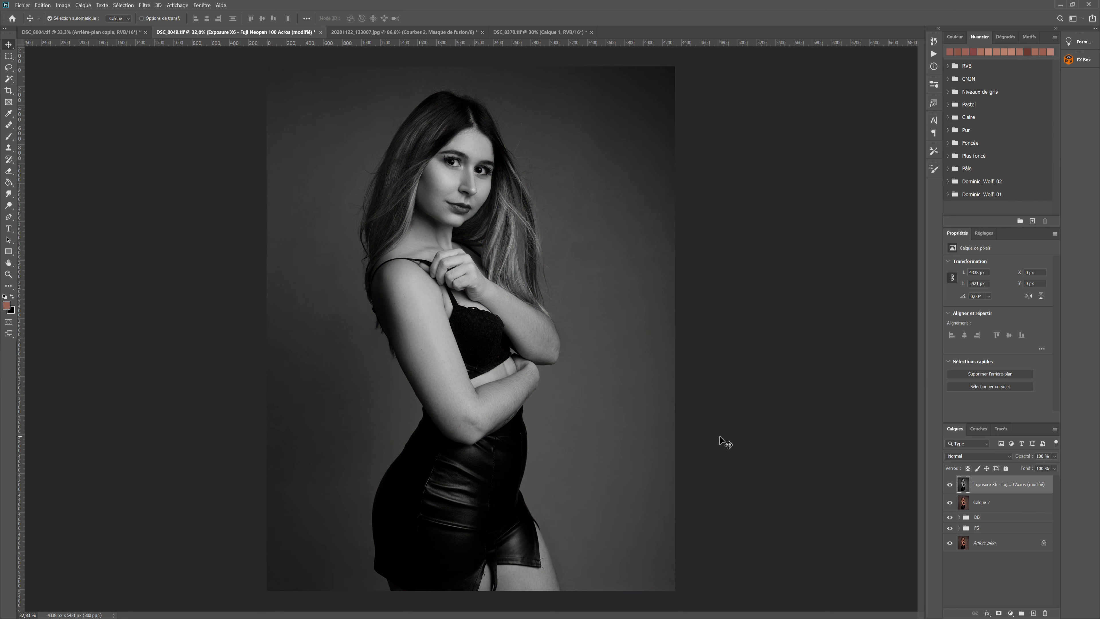
Step: Compare the portrait with and without the Exposure X6 layer and inspect the black-and-white face up close
click(949, 484)
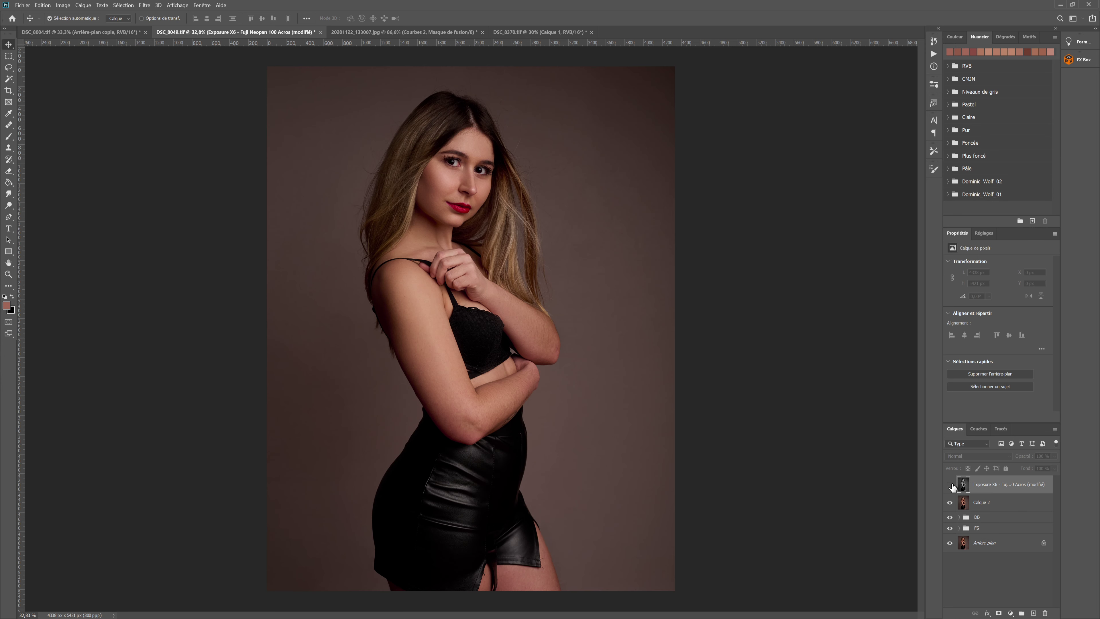
click(949, 484)
click(950, 485)
click(950, 485)
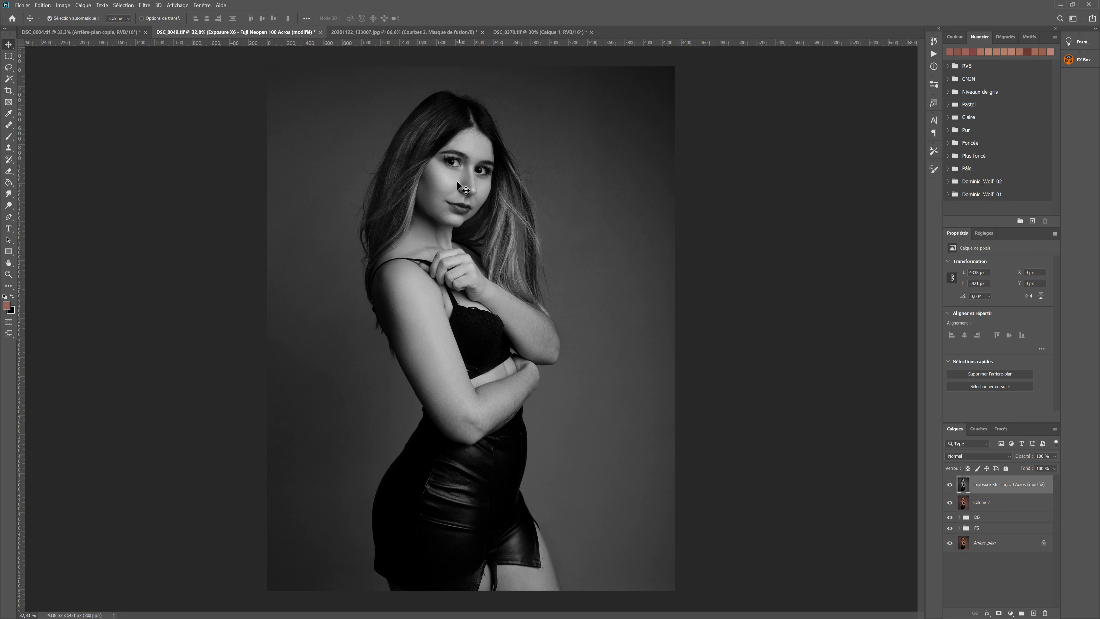
scroll(451, 153, up, 5)
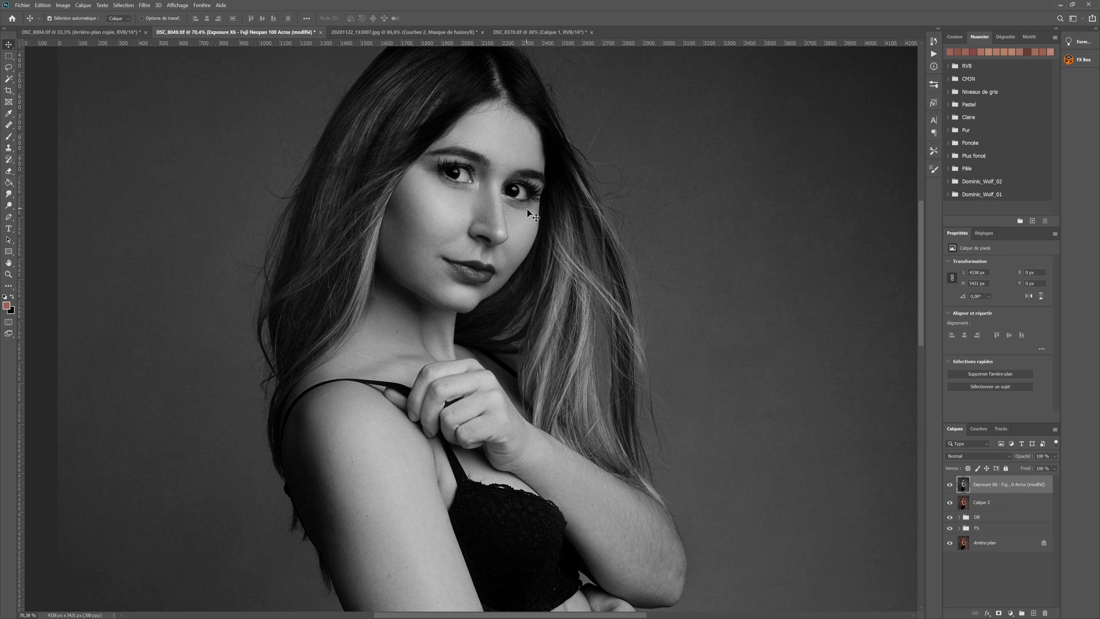
scroll(606, 247, down, 5)
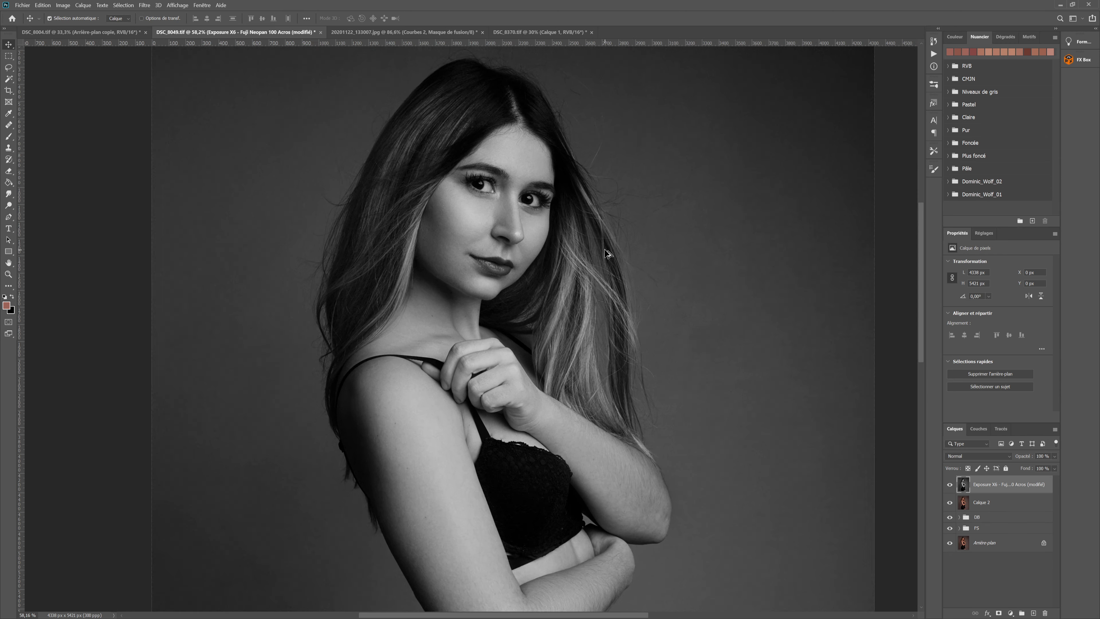
scroll(609, 264, down, 1)
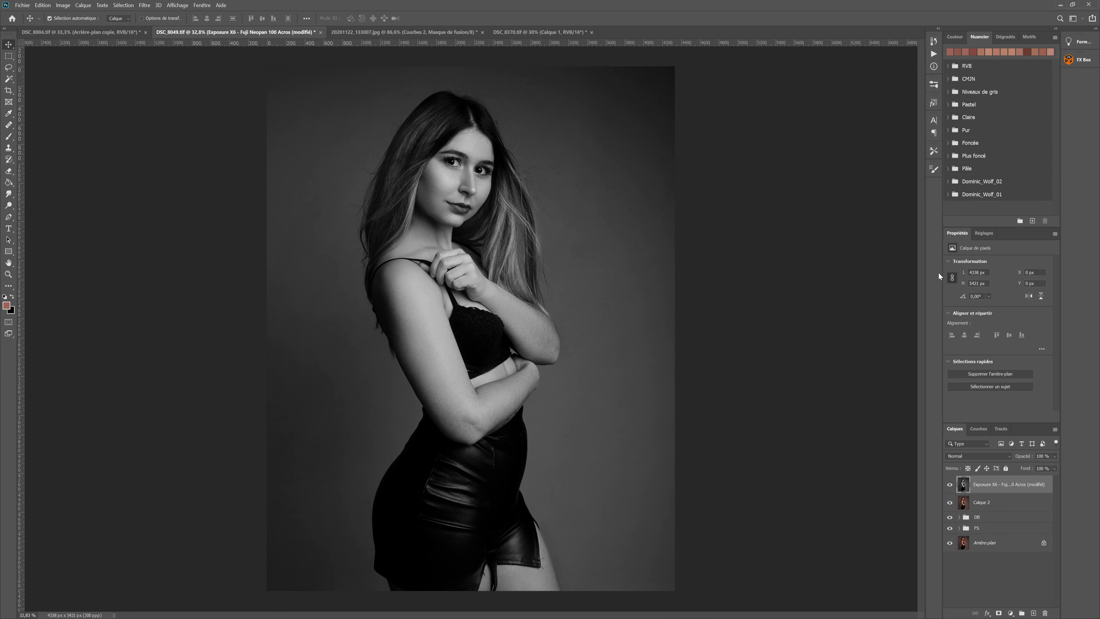
Step: Add a Courbes adjustment layer that lifts the midtones from input 108 to output 131, and invert its mask to black
click(988, 233)
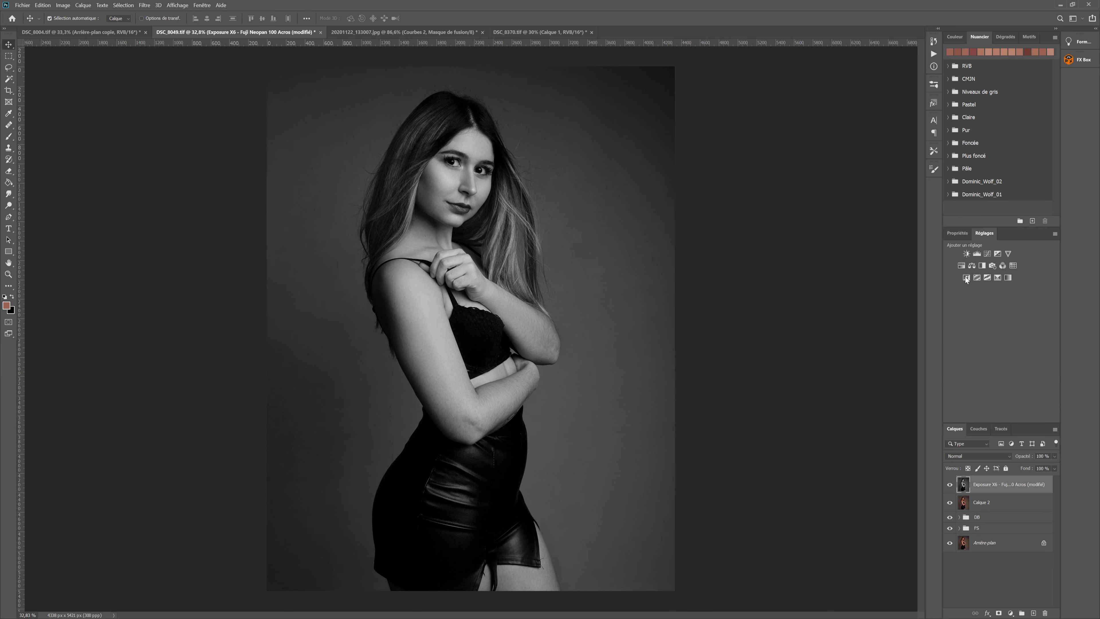
click(987, 256)
drag(1003, 327, 1002, 319)
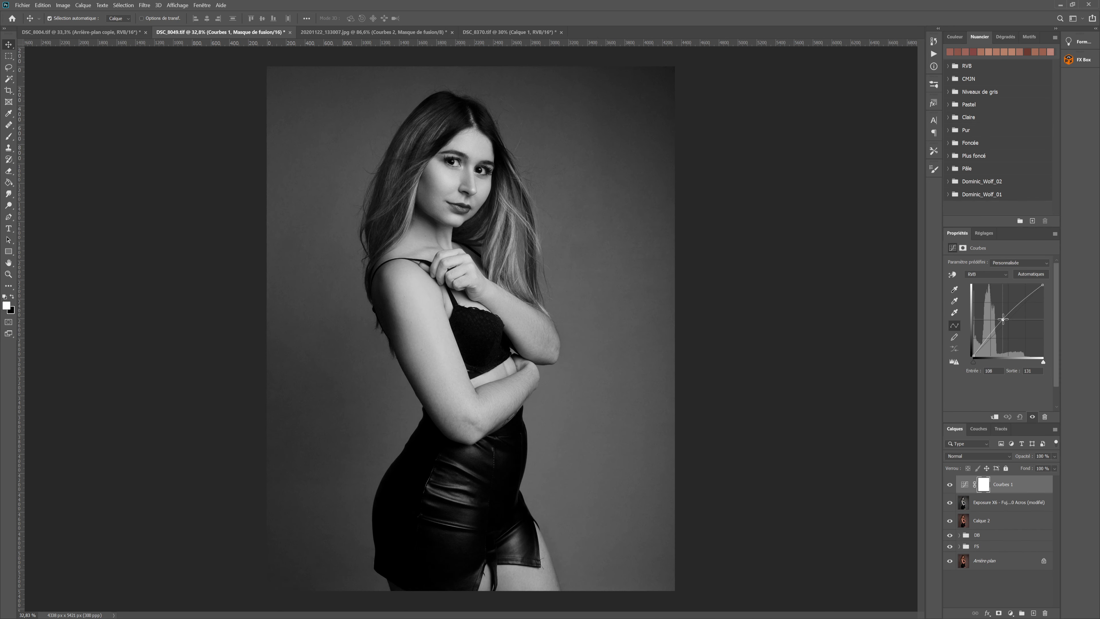
key(ctrl+i)
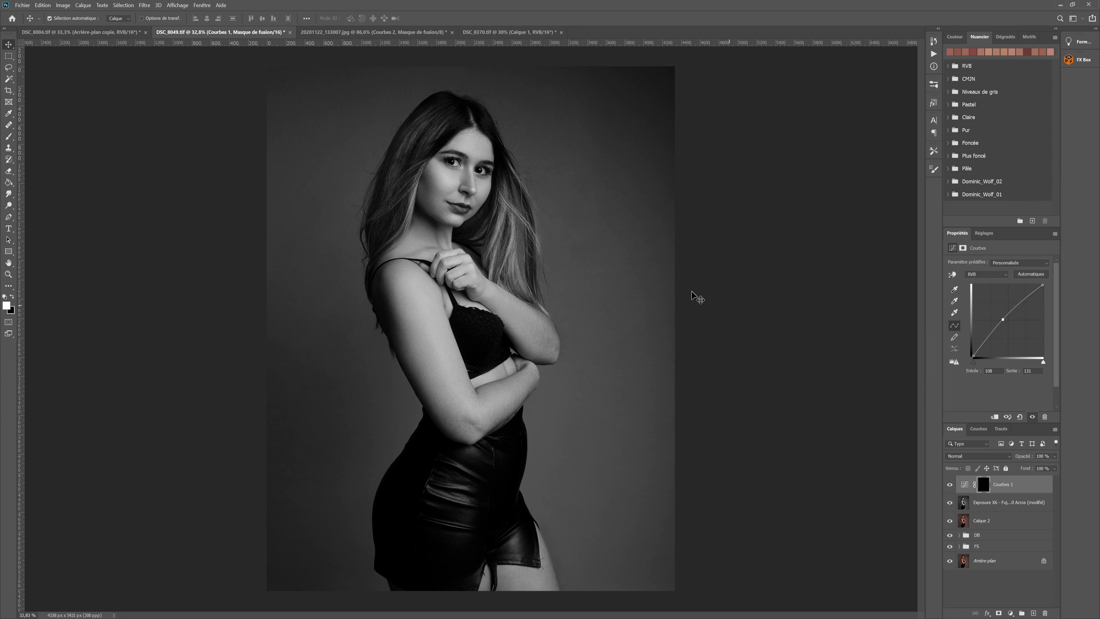
Step: Paint white over the cheek on the Courbes 1 mask with an enlarged brush at 2% flow
click(8, 136)
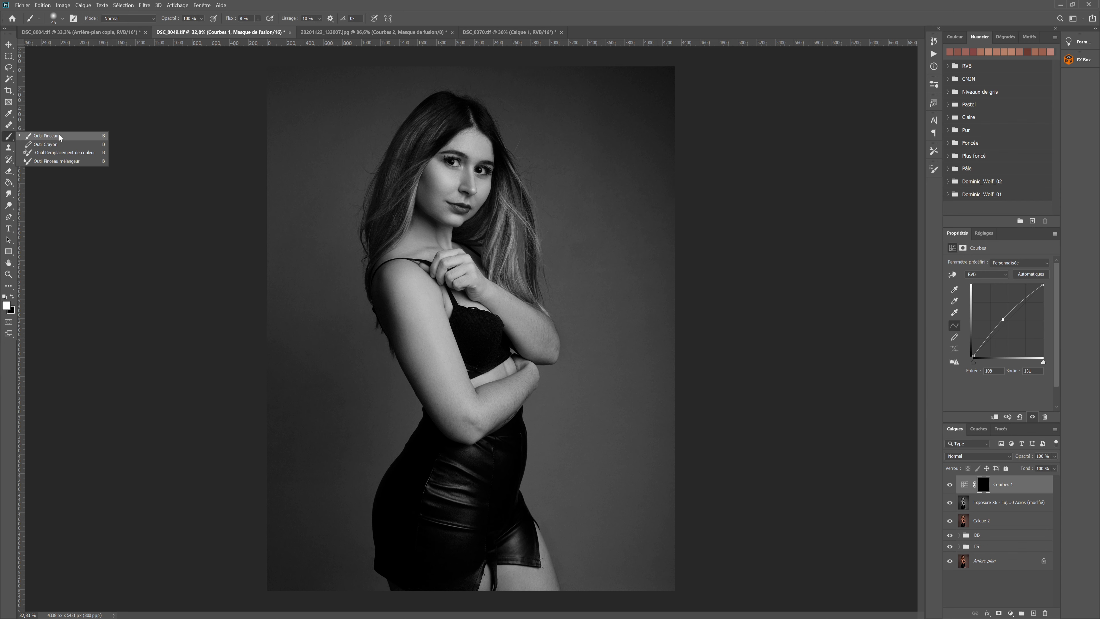
click(48, 135)
click(244, 18)
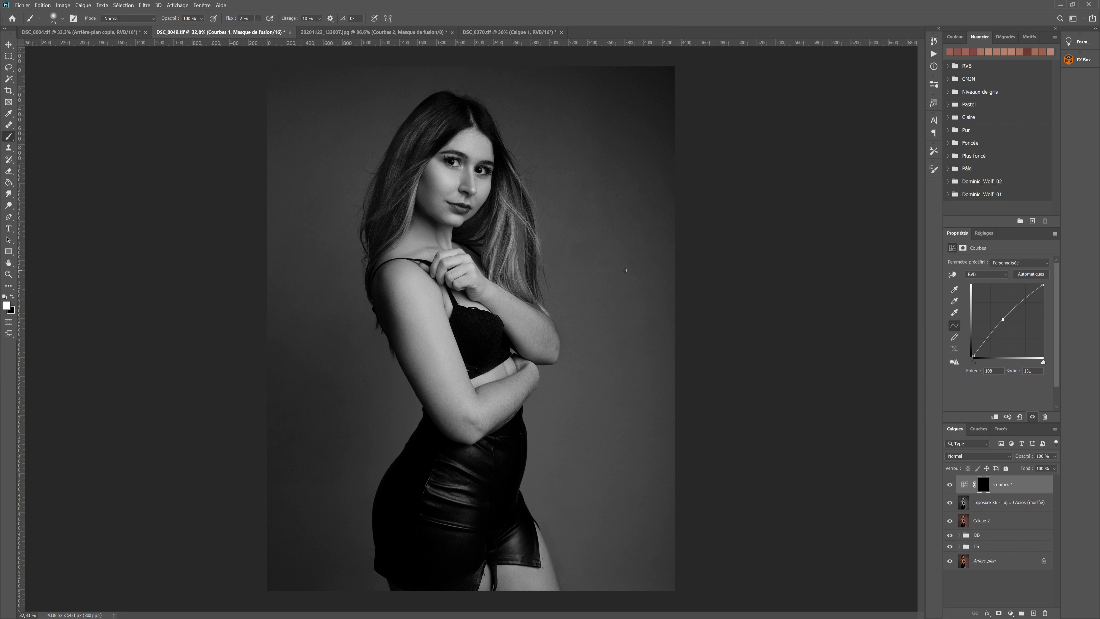
scroll(472, 111, up, 5)
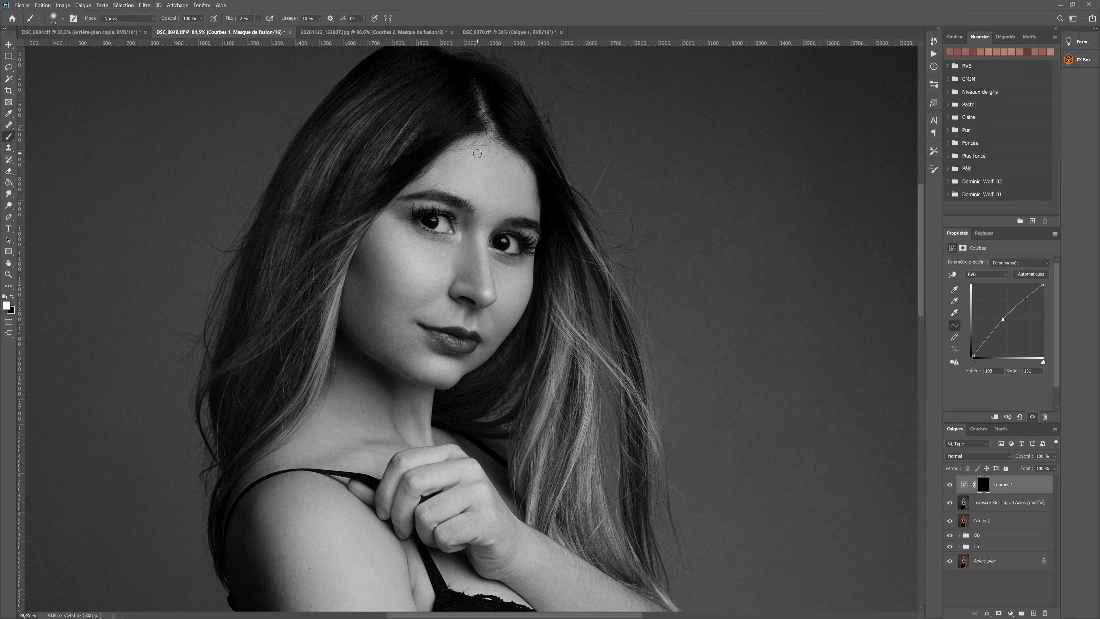
key(bracketright)
key(bracketright)
key(bracketright)
key(bracketright)
key(bracketright)
key(bracketright)
key(bracketright)
key(bracketright)
drag(411, 265, 430, 276)
Step: Adjust the brush size and compare the portrait with Courbes 1 hidden and shown
key(bracketleft)
key(bracketleft)
key(bracketleft)
key(bracketleft)
key(bracketright)
key(bracketright)
key(bracketright)
key(bracketright)
key(bracketright)
key(bracketleft)
click(949, 484)
click(949, 484)
Step: Brighten both cheeks and the forehead by painting more white on the Courbes 1 mask
key(bracketright)
mouse_move(410, 257)
mouse_down()
mouse_move(436, 282)
mouse_move(424, 277)
mouse_up()
drag(494, 306, 520, 289)
mouse_move(449, 228)
mouse_down()
mouse_move(437, 214)
mouse_move(459, 188)
mouse_move(449, 186)
mouse_up()
scroll(575, 264, down, 5)
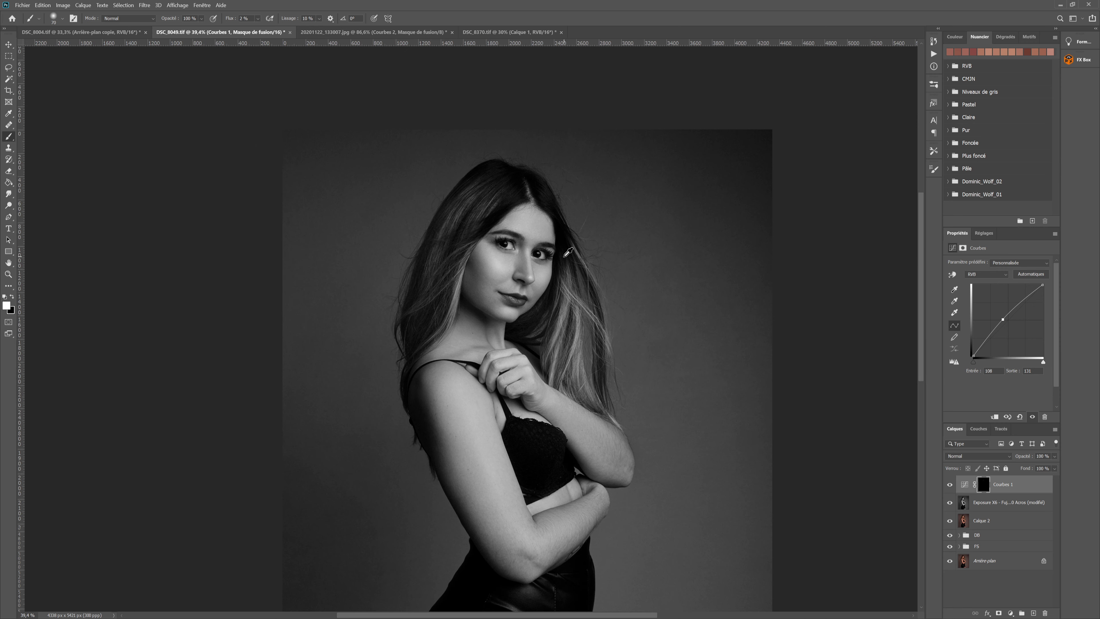
scroll(567, 252, down, 1)
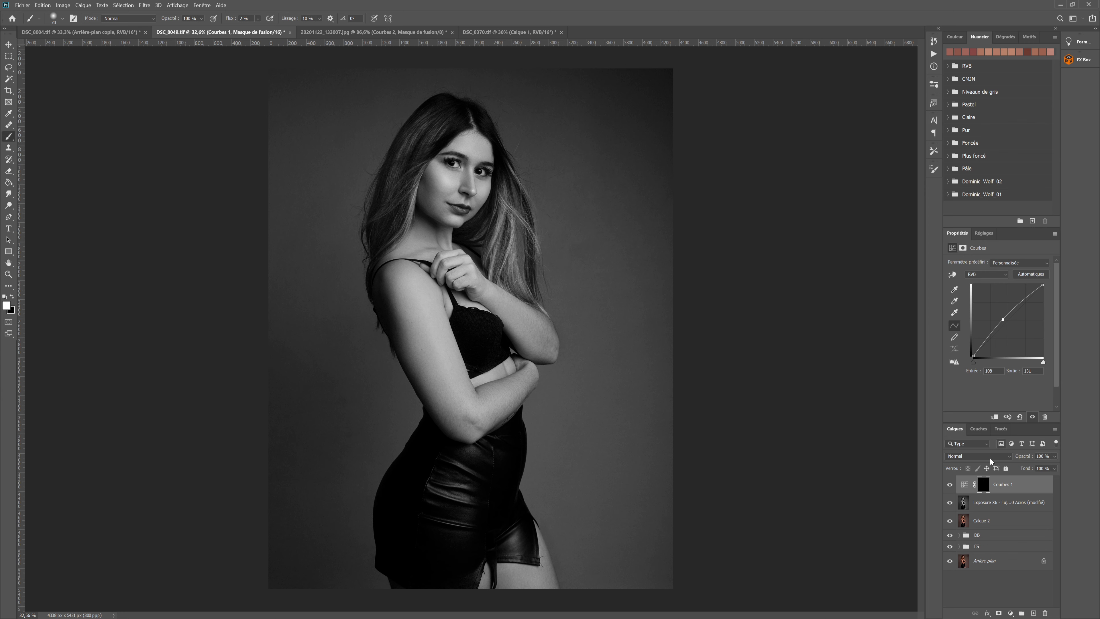
Step: Create a new layer filled with 50% gris and set its blending mode to Lumière tamisée
click(1033, 613)
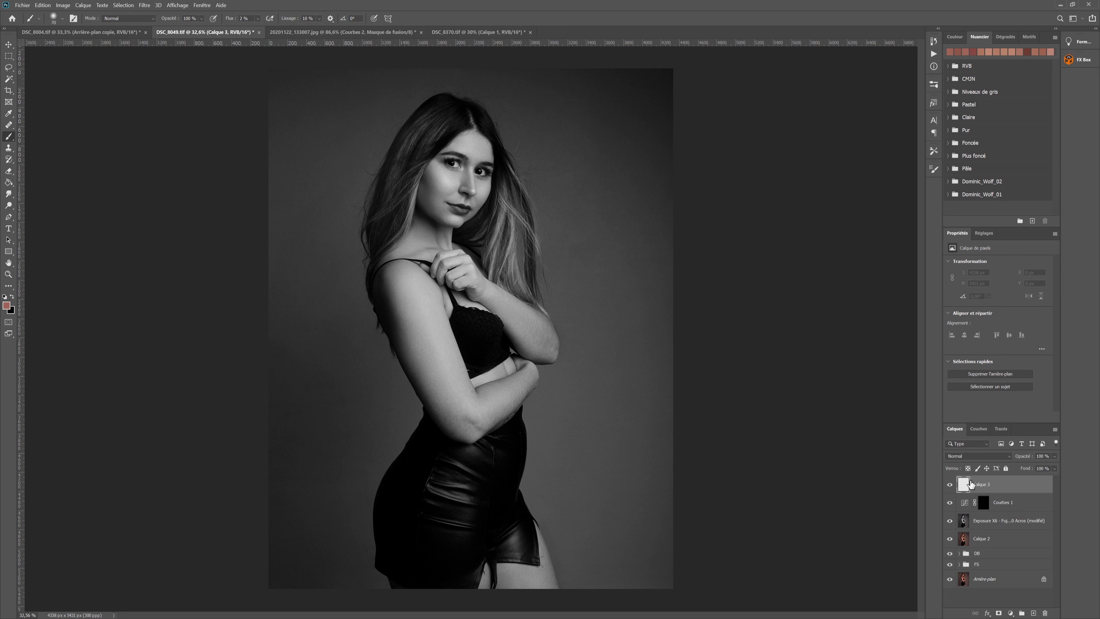
key(shift+F5)
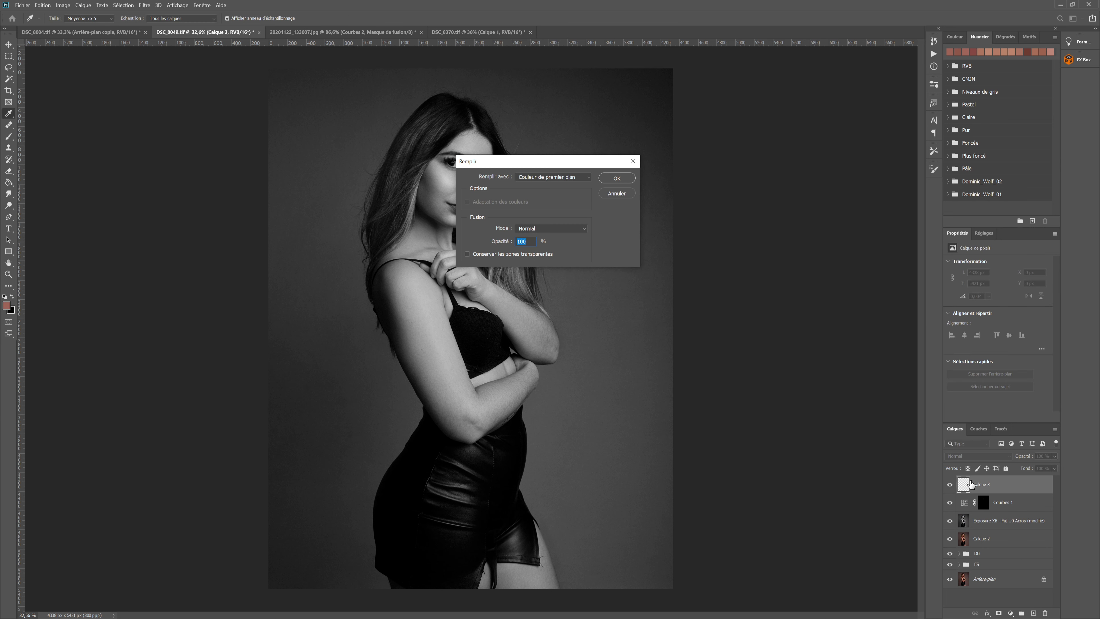
click(580, 179)
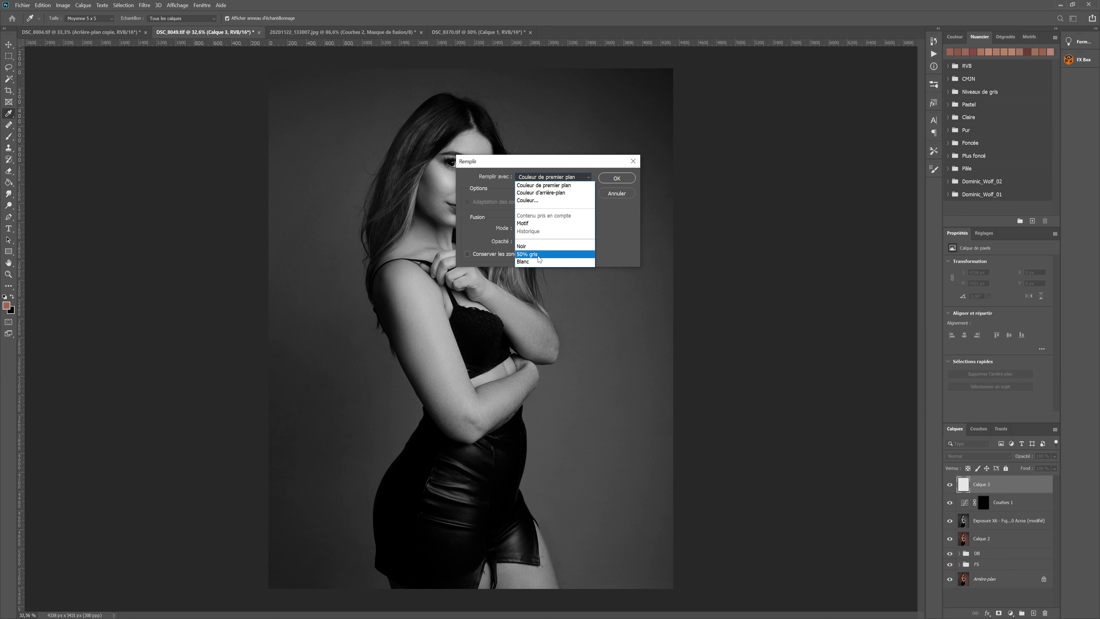
click(580, 255)
click(616, 178)
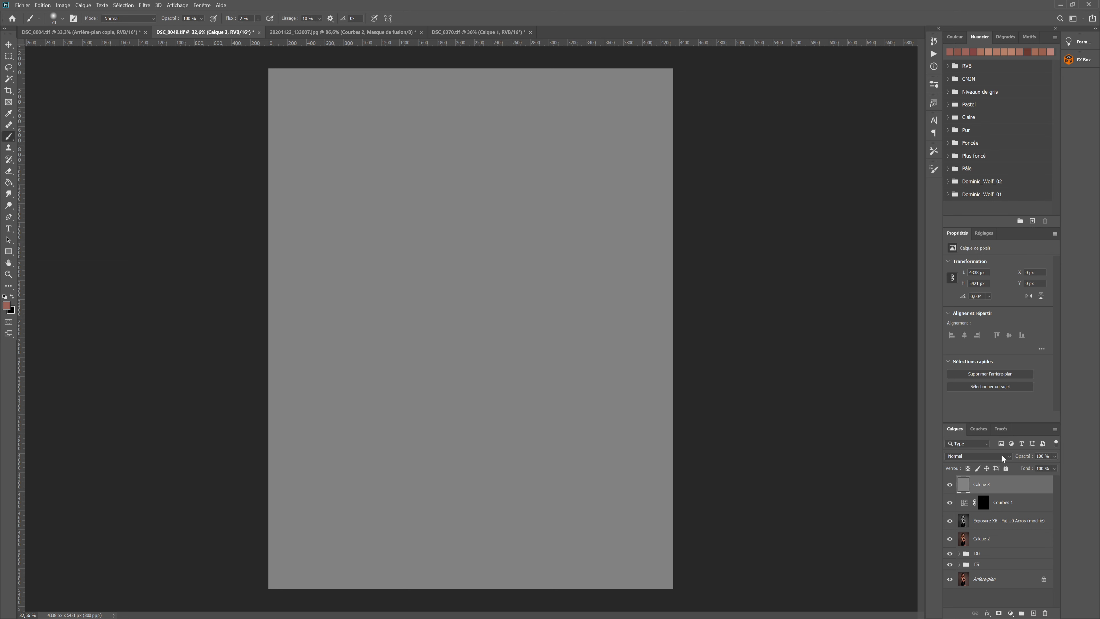
click(1002, 458)
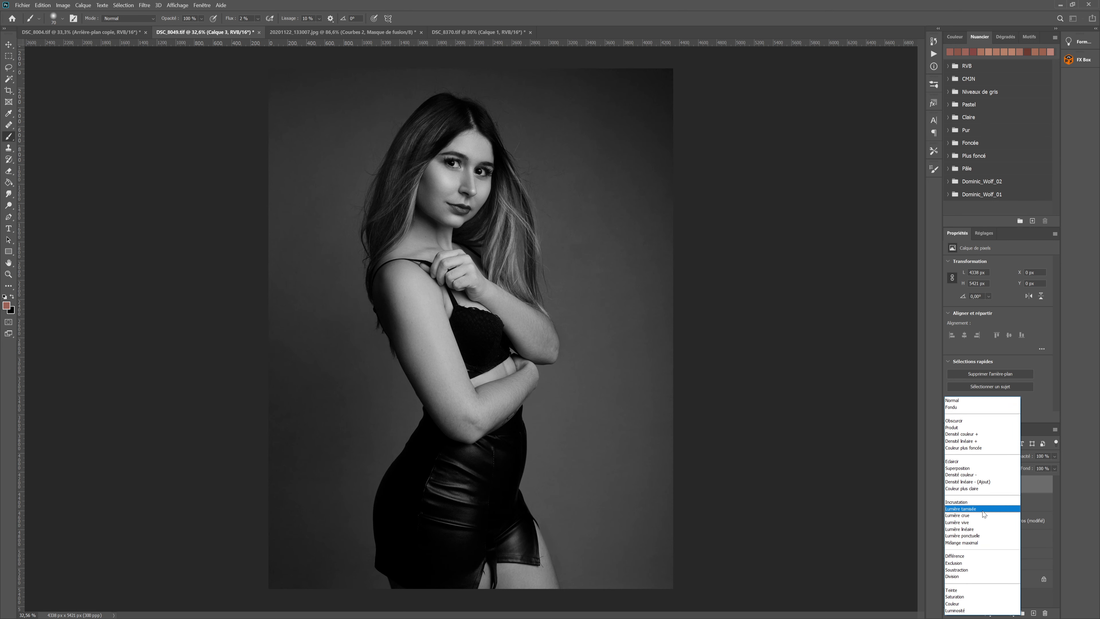
click(981, 511)
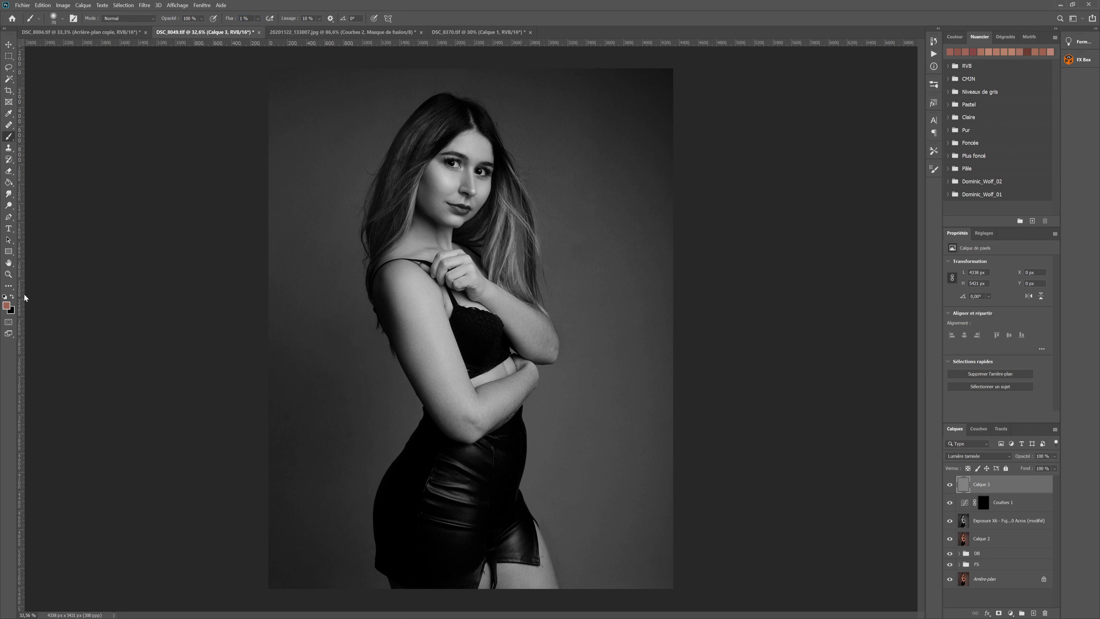
Step: Lighten the backdrop around the model on Calque 3 with a very large white brush at 1% flow
click(5, 297)
click(12, 297)
key(bracketright)
key(bracketright)
key(bracketright)
key(bracketright)
key(bracketright)
key(bracketright)
key(bracketright)
key(bracketright)
key(bracketright)
key(bracketright)
key(bracketright)
key(bracketright)
key(bracketright)
key(bracketright)
key(bracketright)
key(bracketright)
key(bracketright)
key(bracketright)
key(bracketright)
key(bracketright)
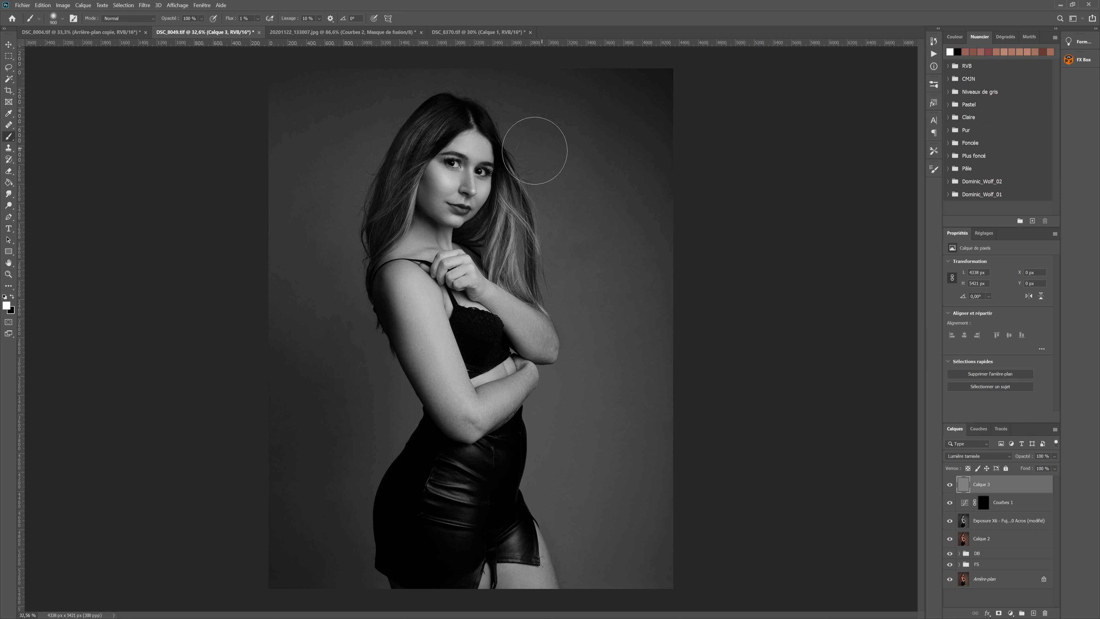
mouse_move(350, 238)
mouse_down()
mouse_move(434, 157)
mouse_move(323, 385)
mouse_move(381, 313)
mouse_move(400, 338)
mouse_move(353, 395)
mouse_move(477, 440)
mouse_move(541, 358)
mouse_move(553, 195)
mouse_move(562, 291)
mouse_move(545, 248)
mouse_move(559, 329)
mouse_move(543, 398)
mouse_move(556, 351)
mouse_move(438, 430)
mouse_move(380, 361)
mouse_move(407, 472)
mouse_move(362, 373)
mouse_move(452, 387)
mouse_move(483, 150)
mouse_move(556, 239)
mouse_move(469, 147)
mouse_move(593, 243)
mouse_move(545, 136)
mouse_move(562, 361)
mouse_move(562, 327)
mouse_move(430, 466)
mouse_move(459, 267)
mouse_move(423, 411)
mouse_move(379, 319)
mouse_move(403, 472)
mouse_move(458, 441)
mouse_move(381, 302)
mouse_move(416, 157)
mouse_move(452, 137)
mouse_move(506, 154)
mouse_move(566, 230)
mouse_move(533, 340)
mouse_up()
key(bracketleft)
key(bracketleft)
key(bracketleft)
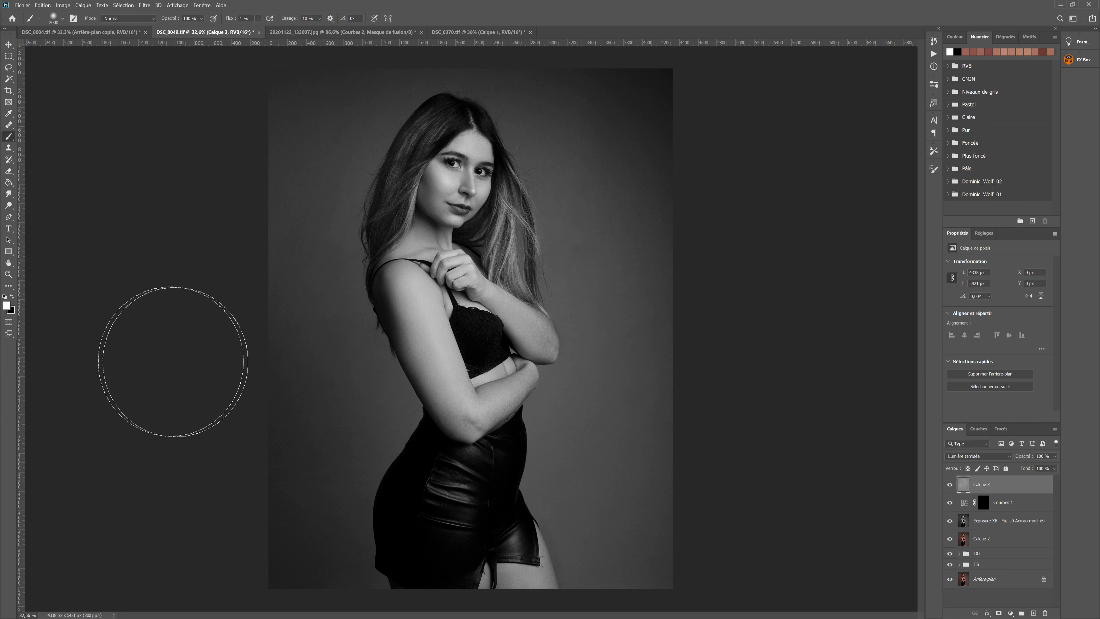
Step: Darken the shadows and contours of the face on Calque 3 with a progressively smaller black brush at 1% flow
key(x)
key(bracketleft)
key(bracketleft)
key(bracketleft)
key(bracketleft)
key(bracketleft)
key(bracketleft)
key(bracketleft)
key(bracketleft)
key(bracketleft)
key(bracketleft)
key(bracketleft)
key(bracketleft)
key(bracketleft)
key(bracketleft)
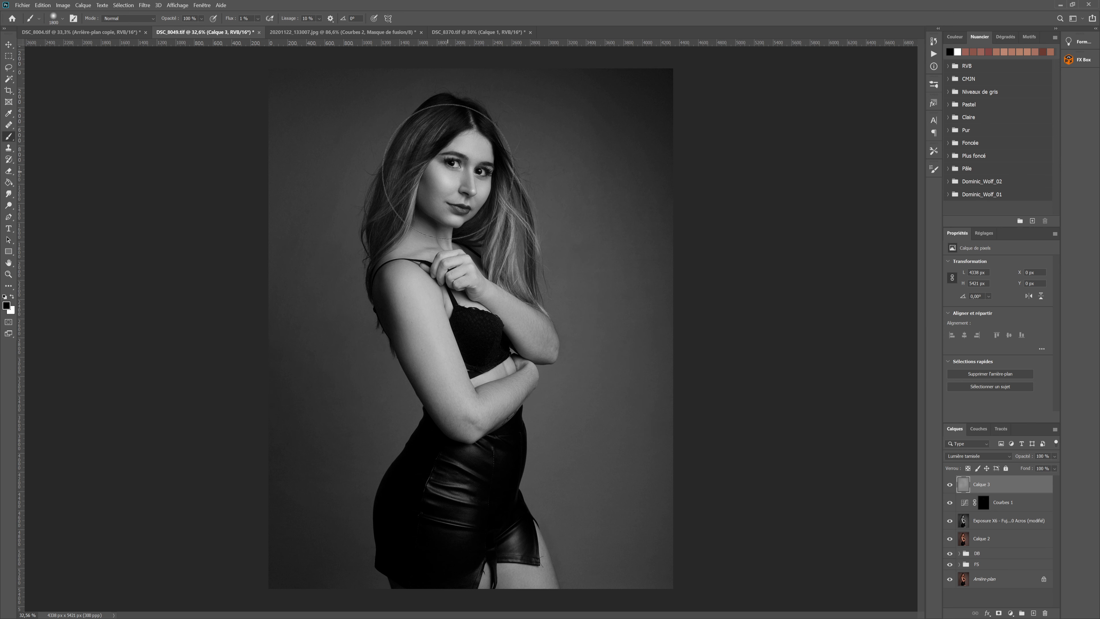
key(bracketleft)
key(bracketleft)
key(bracketleft)
key(bracketleft)
key(bracketleft)
scroll(518, 169, up, 4)
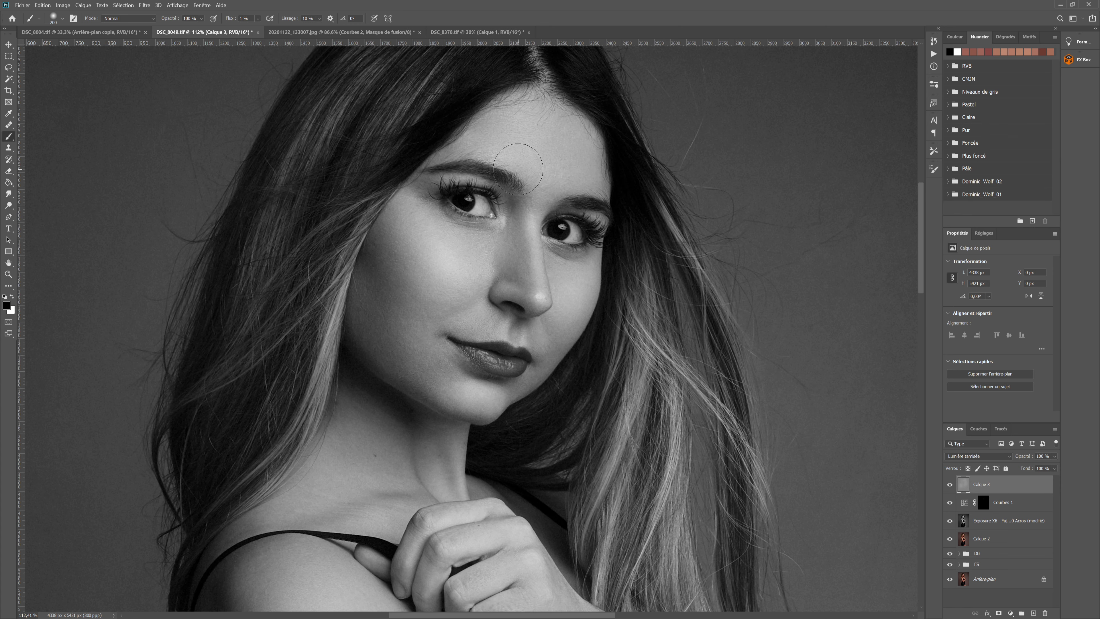
key(bracketleft)
key(bracketleft)
key(bracketleft)
key(bracketleft)
key(bracketleft)
key(bracketleft)
key(bracketleft)
key(bracketleft)
key(bracketleft)
key(bracketleft)
key(bracketleft)
key(bracketleft)
key(bracketleft)
key(bracketright)
key(bracketright)
key(bracketleft)
key(bracketleft)
key(bracketleft)
Step: Work on the hair with a slightly larger brush, switching to white to lighten its highlights on Calque 3
scroll(527, 280, down, 3)
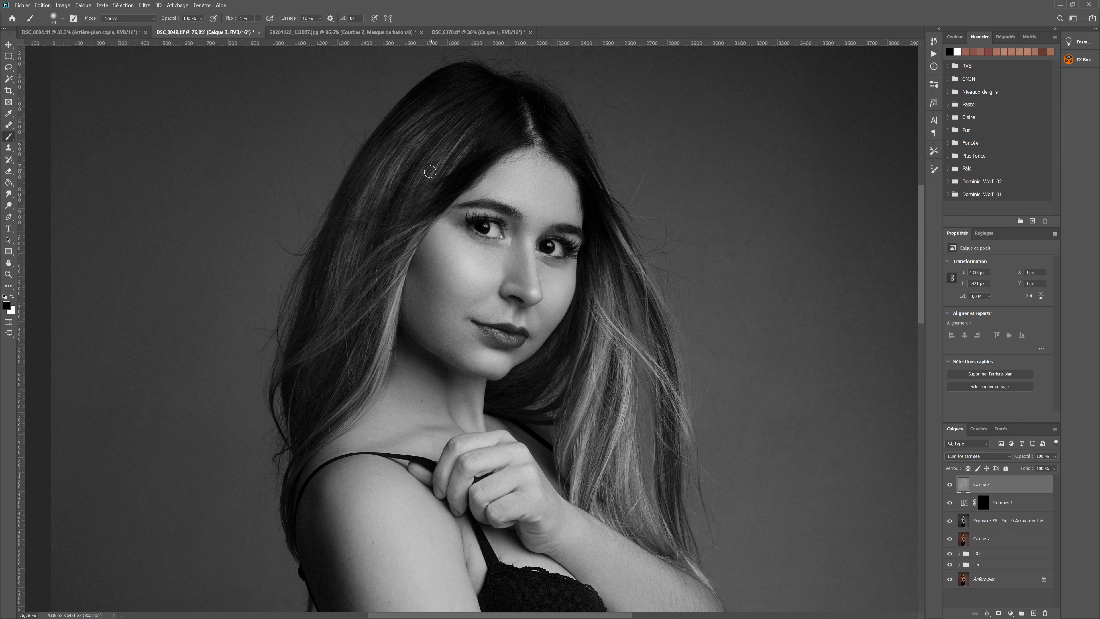
key(bracketright)
key(x)
key(bracketright)
key(bracketright)
Step: Lighten broader areas of the full portrait on Calque 3 with a progressively larger white brush
scroll(407, 318, down, 5)
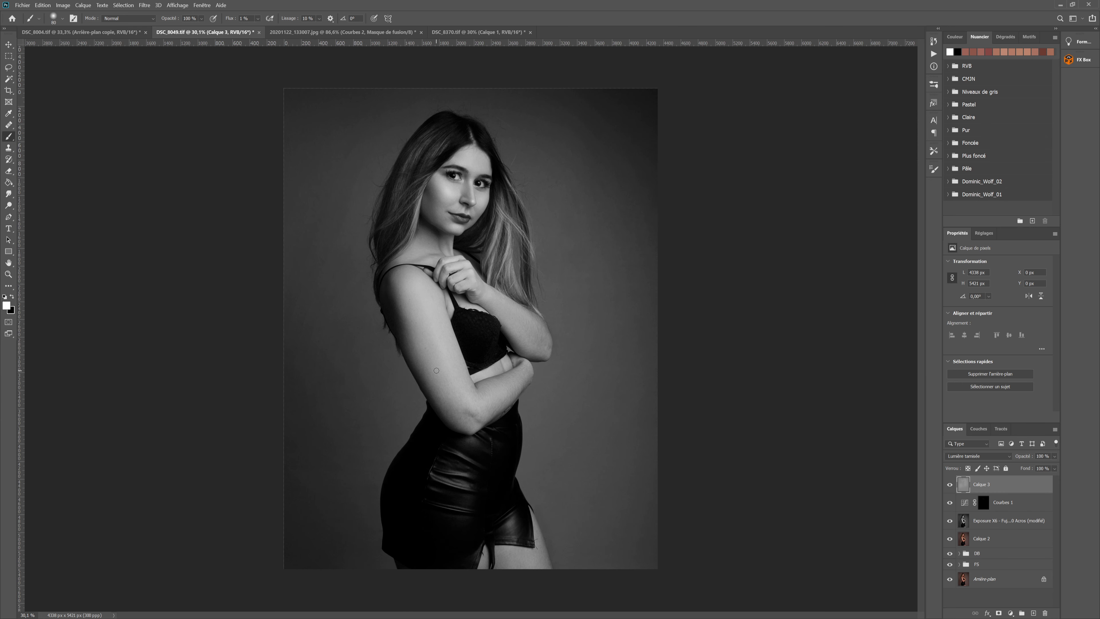
key(bracketright)
key(bracketright)
key(bracketright)
key(bracketright)
key(bracketright)
key(bracketright)
key(bracketright)
key(bracketright)
key(bracketright)
Step: Flatten the portrait into a single background layer and save the file
click(77, 5)
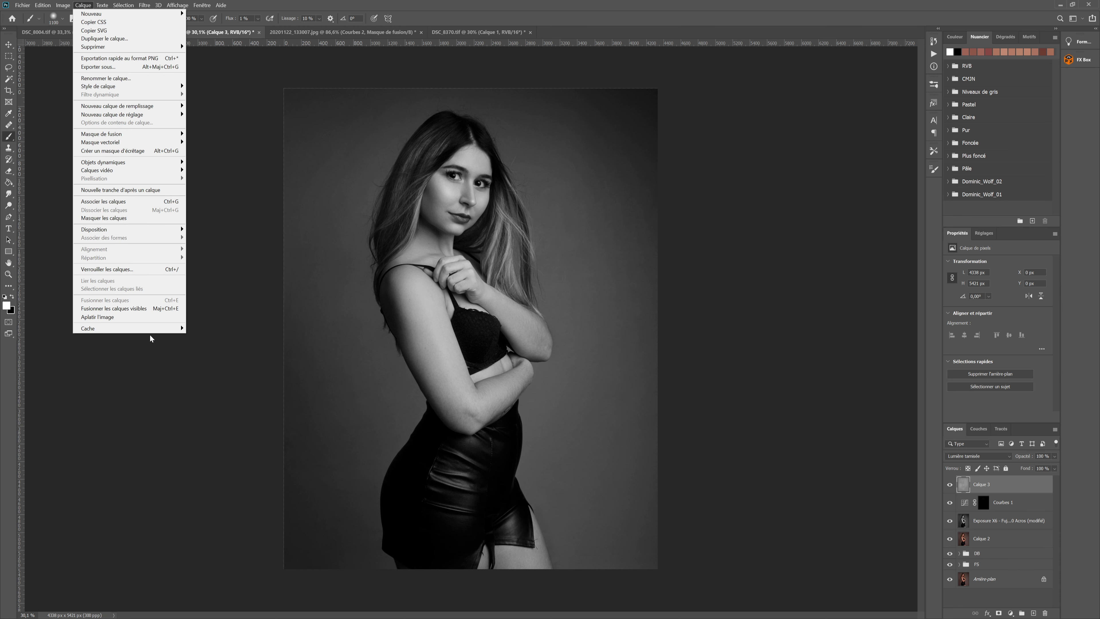
click(124, 317)
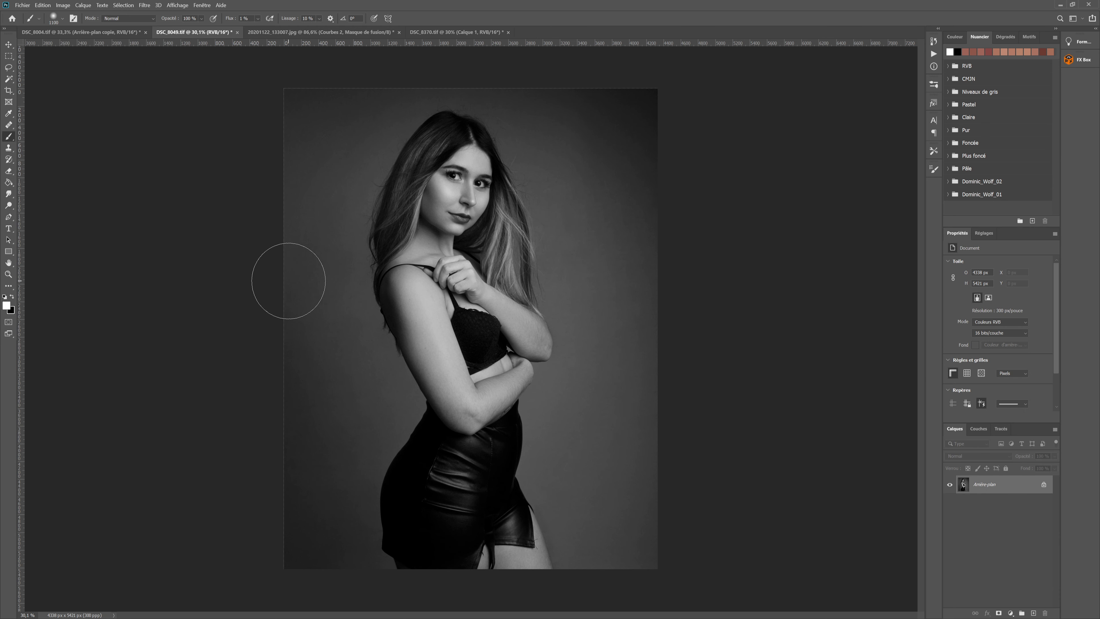
key(ctrl+s)
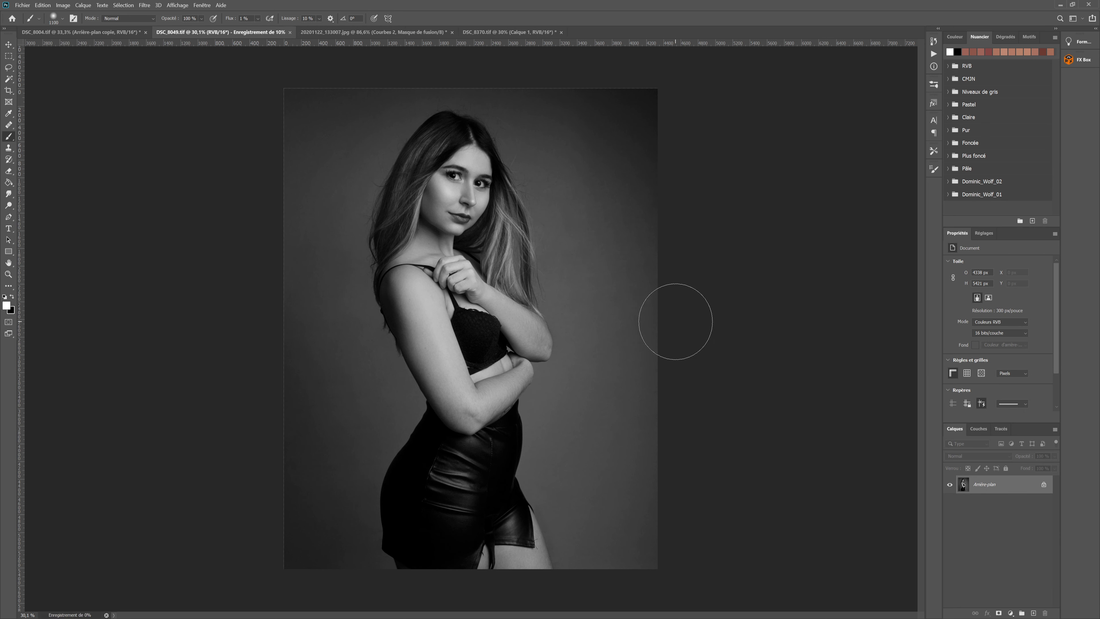